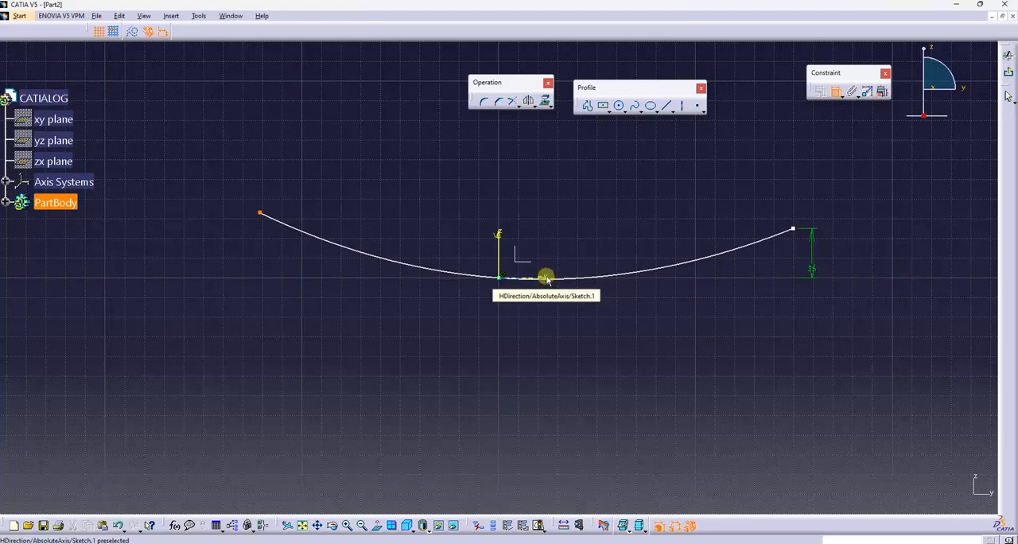
Dimension the height of the curve's left endpoint above the horizontal axis and set it to 25 mm
click(539, 277)
click(199, 239)
double_click(206, 239)
text(25)
key(Return)
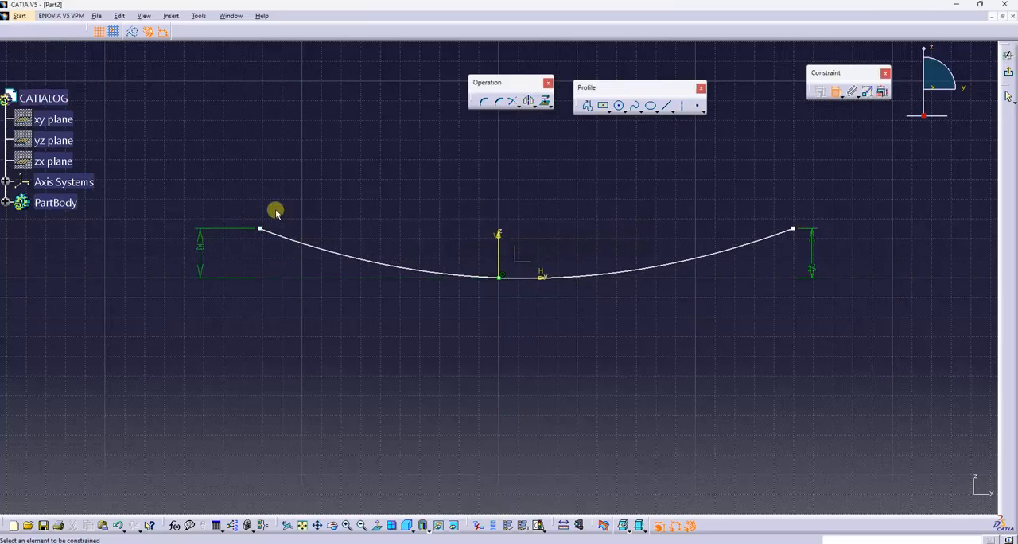
Dimension the horizontal distance from the curve's left endpoint to the vertical axis and set it to 150 mm
click(260, 229)
click(498, 234)
click(444, 366)
double_click(444, 366)
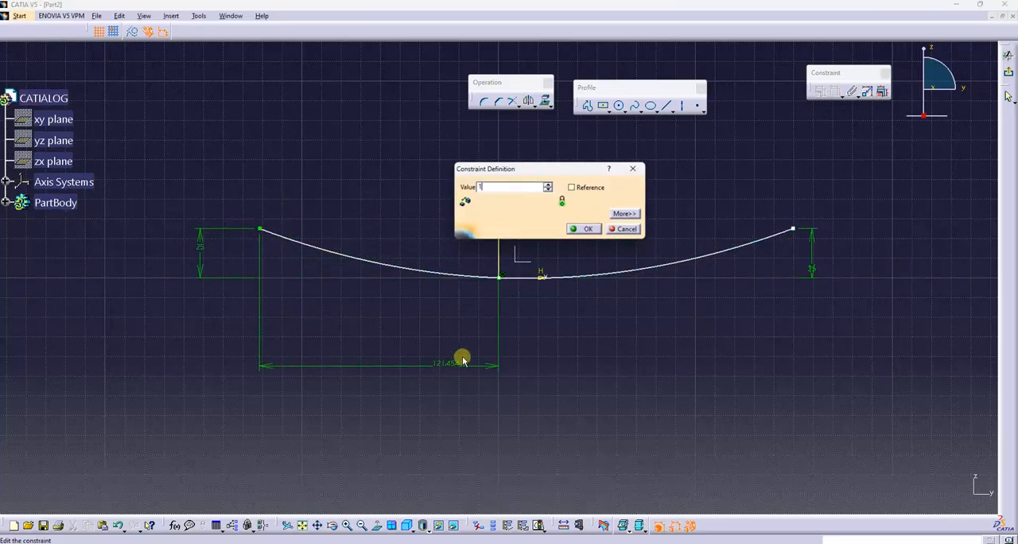
text(150)
key(Return)
Constrain the curve's right endpoint 150 mm horizontally from the vertical axis and leave the sketch
click(793, 229)
click(499, 236)
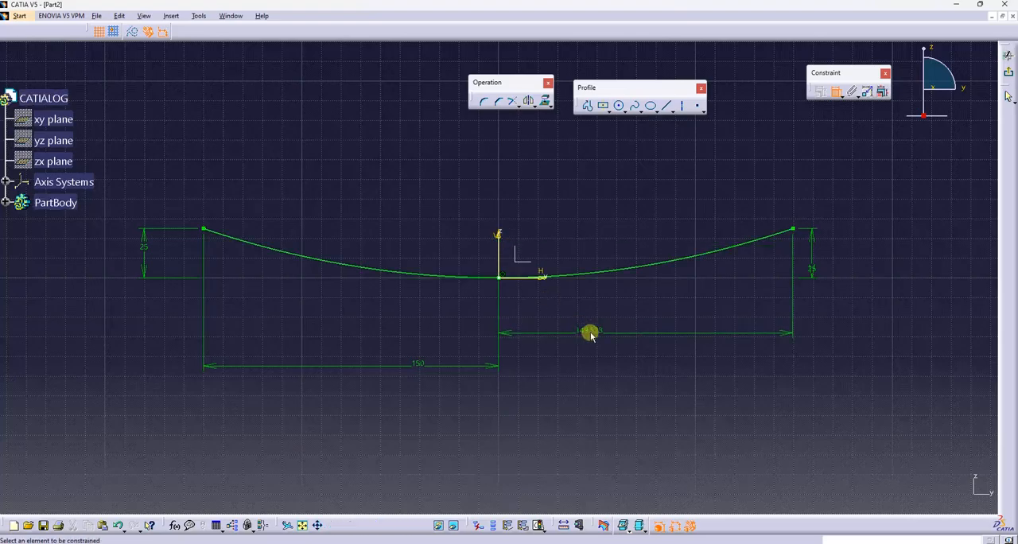
double_click(588, 330)
text(150)
key(Return)
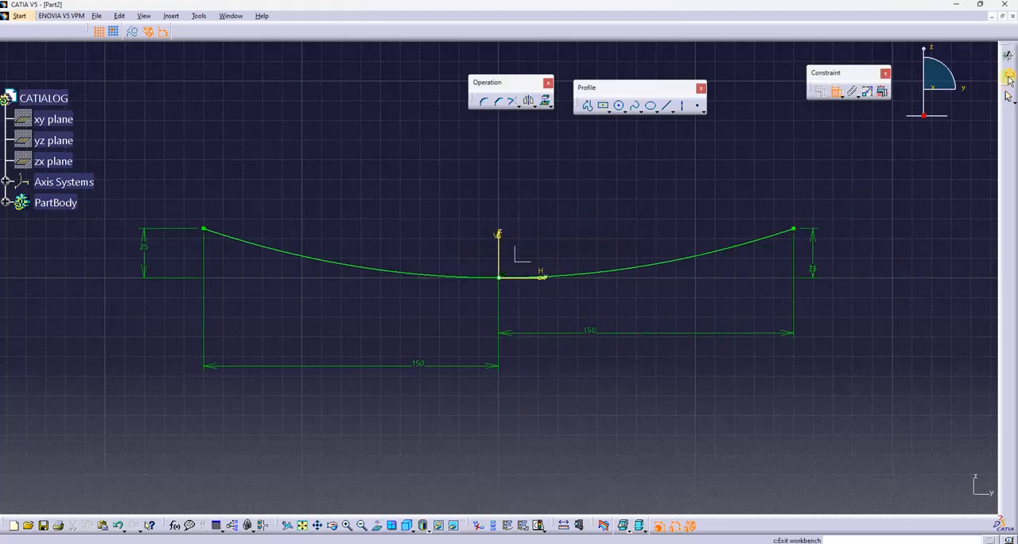
click(1007, 94)
click(475, 263)
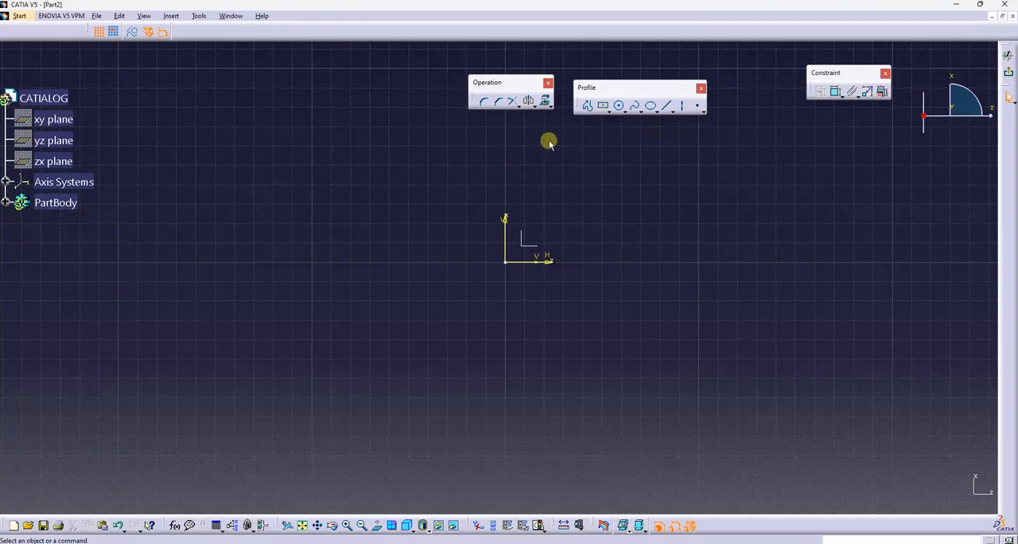
mouse_move(415, 169)
middle_down()
mouse_move(434, 210)
mouse_move(427, 222)
middle_up()
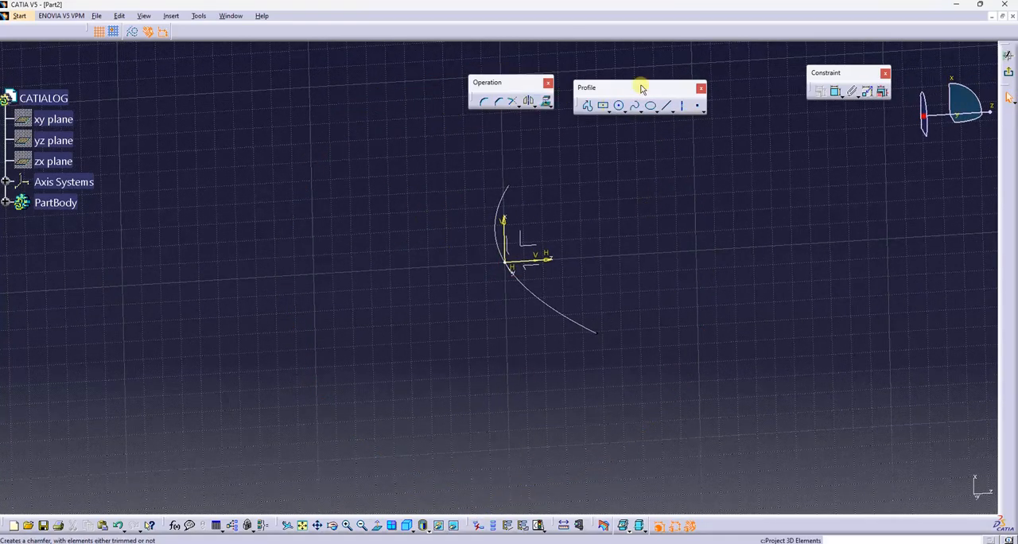
click(1008, 72)
Extrude the curve sketch into a surface 350 mm along the sketch normal with mirrored extent
click(427, 32)
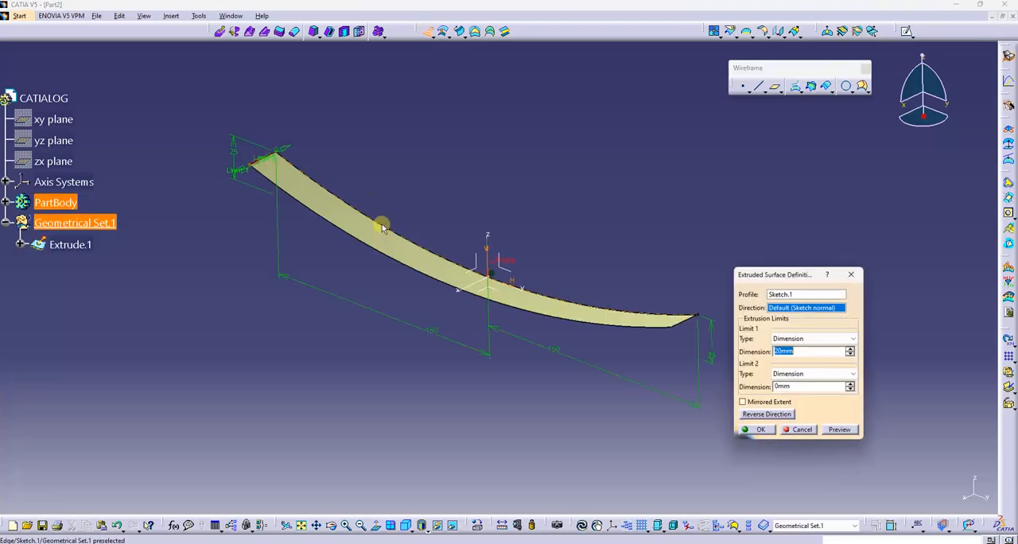
click(762, 414)
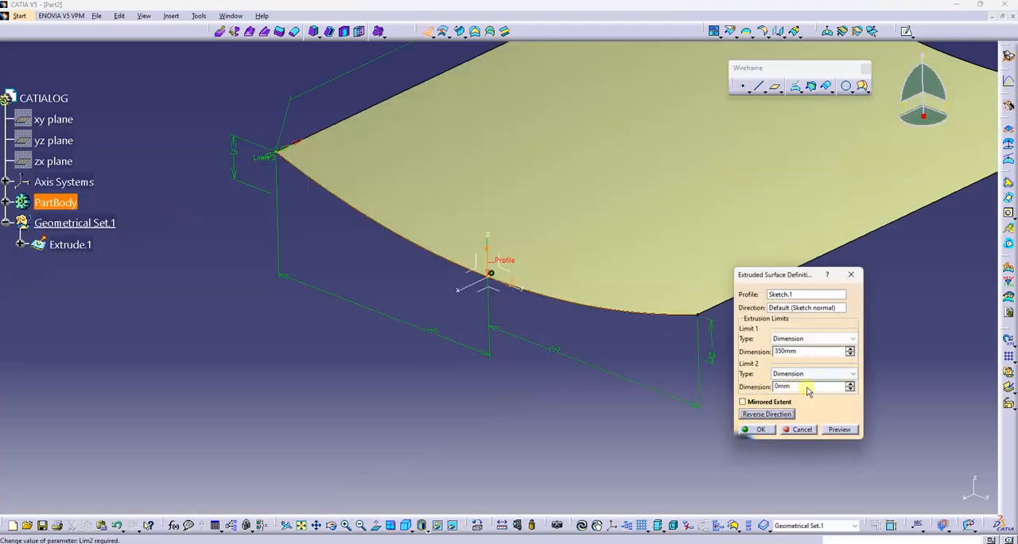
click(756, 403)
middle_drag(546, 235, 569, 214)
drag(805, 352, 690, 357)
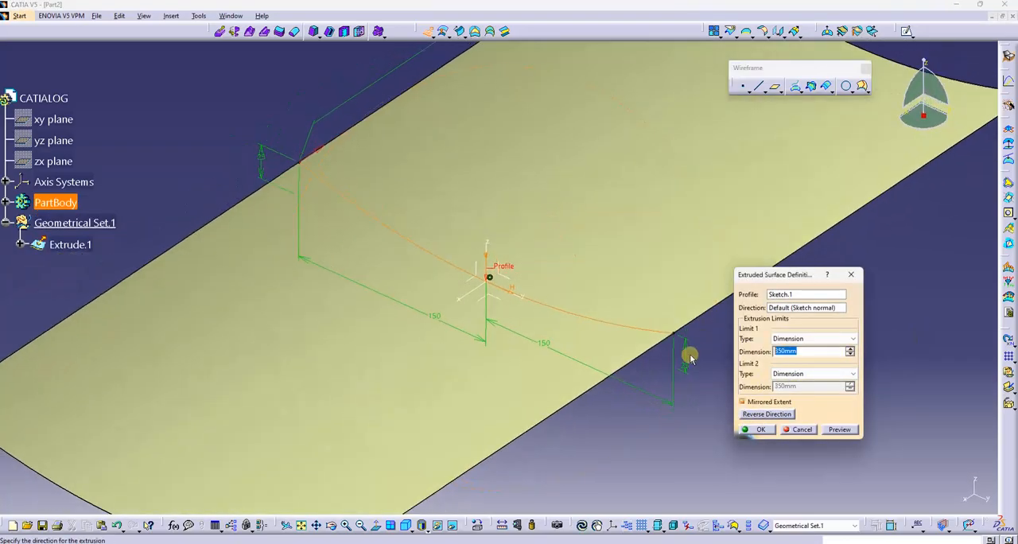
key(Return)
Hide the profile sketch of the extruded surface
right_click(632, 327)
click(659, 361)
mouse_move(534, 208)
middle_down()
mouse_move(584, 277)
mouse_move(560, 315)
mouse_move(518, 244)
mouse_move(591, 261)
mouse_move(529, 211)
middle_up()
click(580, 112)
mouse_move(674, 147)
middle_down()
mouse_move(687, 160)
mouse_move(648, 159)
mouse_move(668, 153)
middle_up()
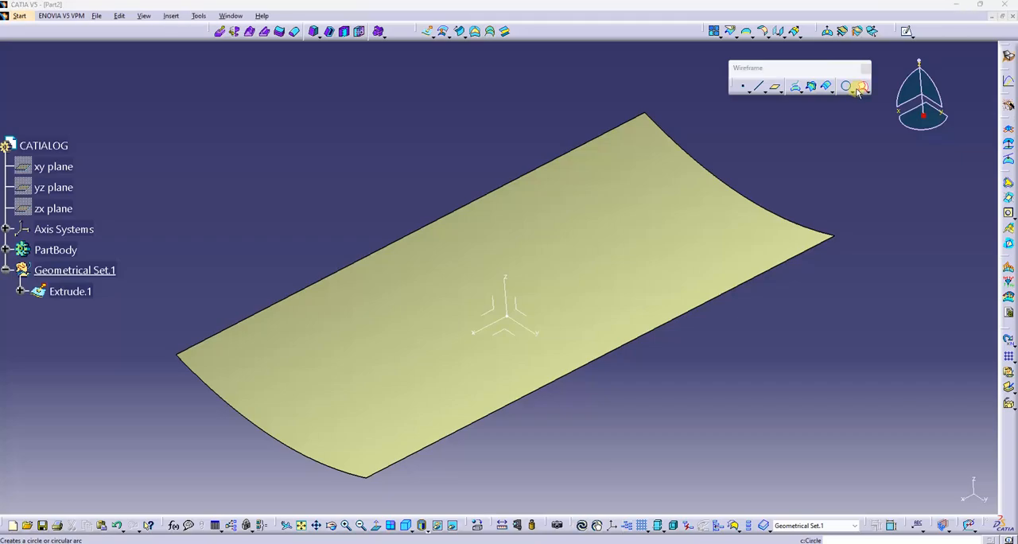
Create two isoparametric curves on the extruded surface, one lengthwise near the far long edge and one crosswise near the far curved end
click(862, 86)
click(443, 253)
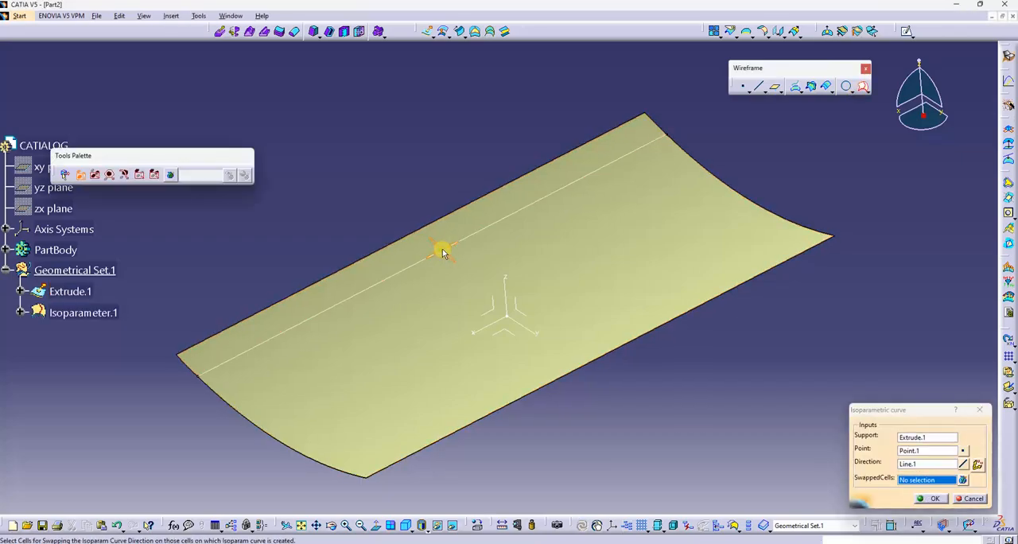
click(920, 501)
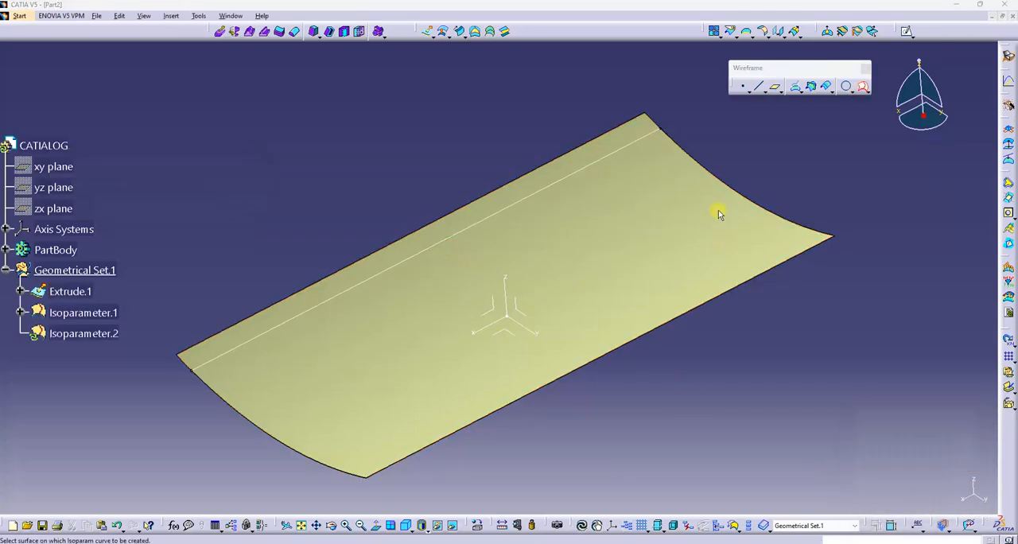
click(723, 205)
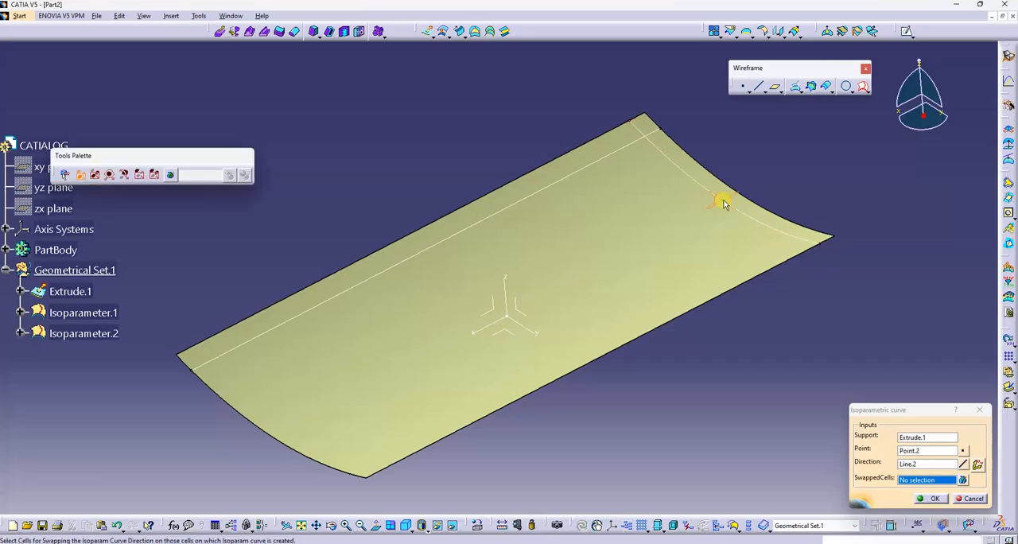
click(922, 498)
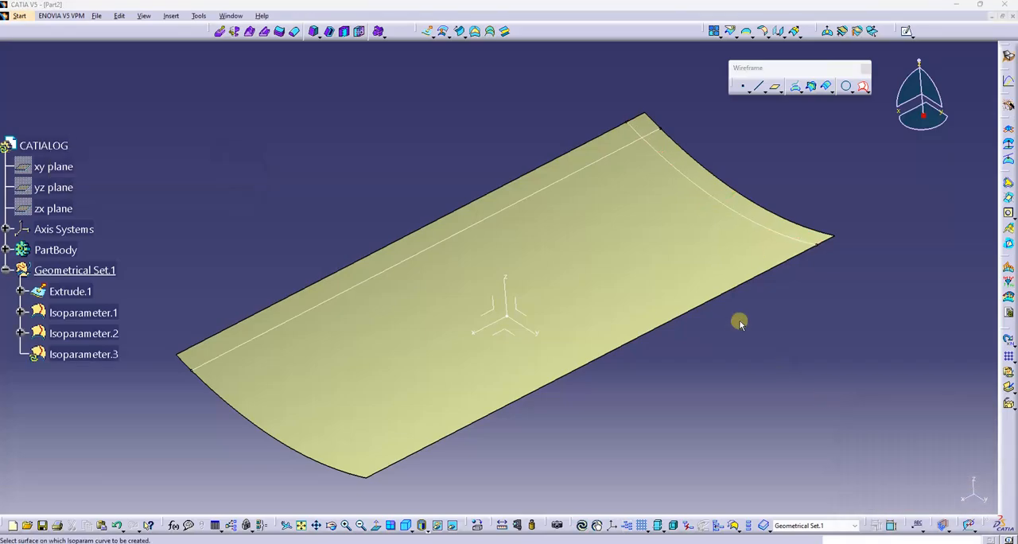
Add isoparametric curves lengthwise near the surface's near long edge and crosswise near its near curved end
click(726, 275)
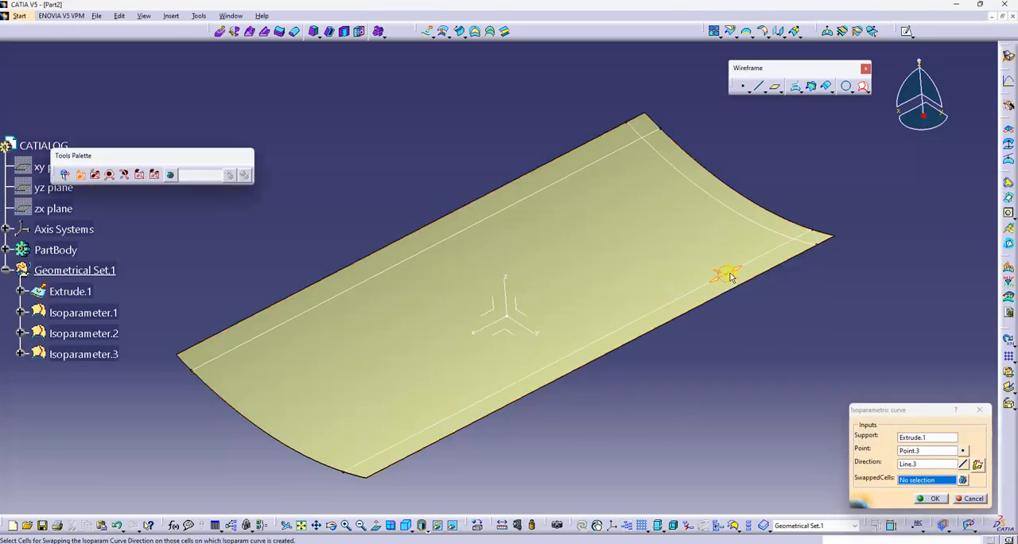
click(929, 499)
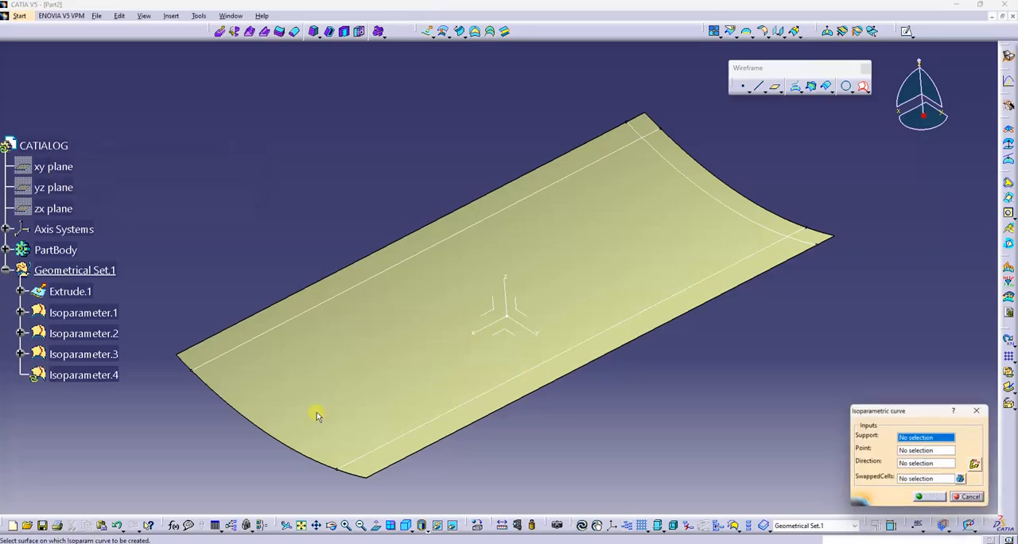
click(291, 427)
click(290, 432)
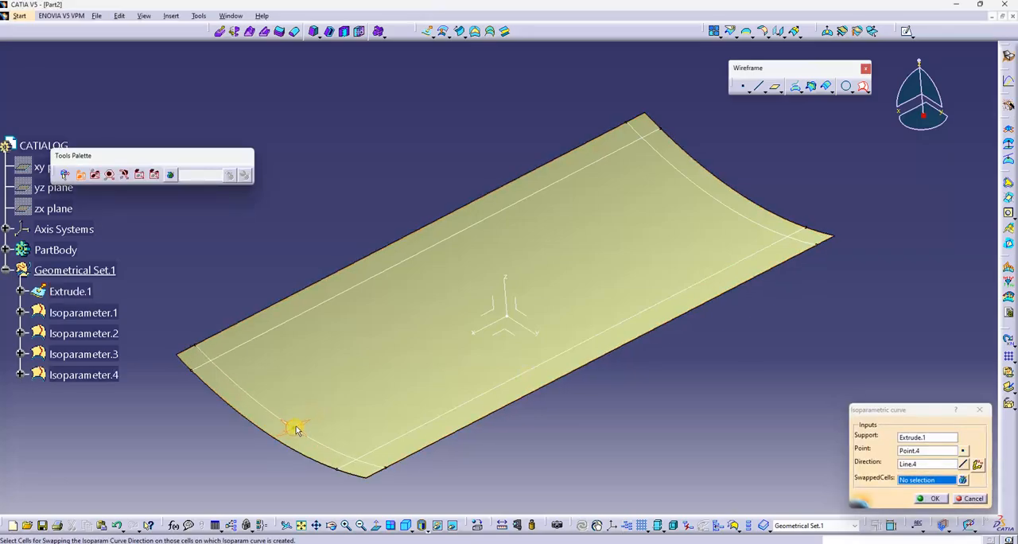
click(935, 499)
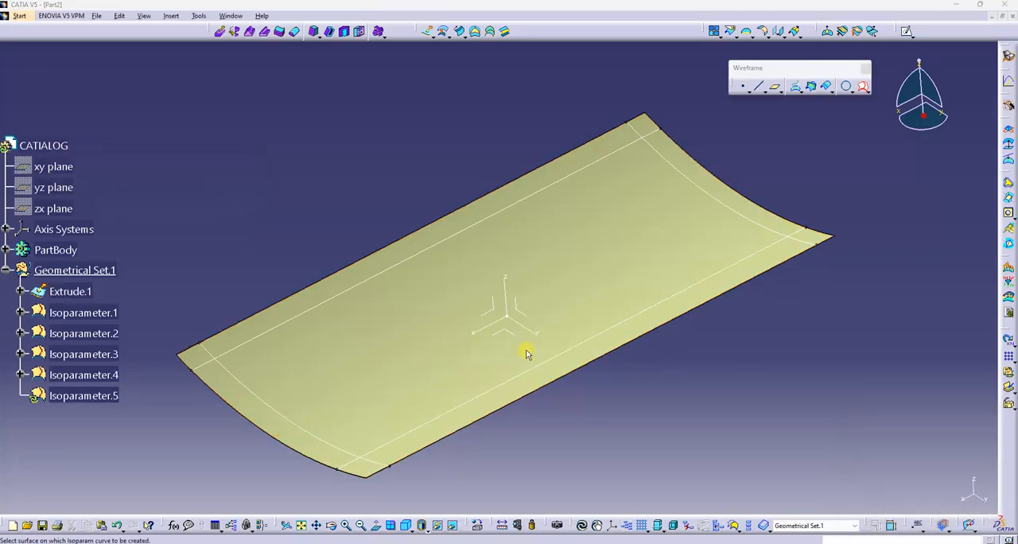
Add two crosswise isoparametric curves in the surface's interior, at about 30% and 60% of its length from the near curved end
click(373, 357)
click(382, 354)
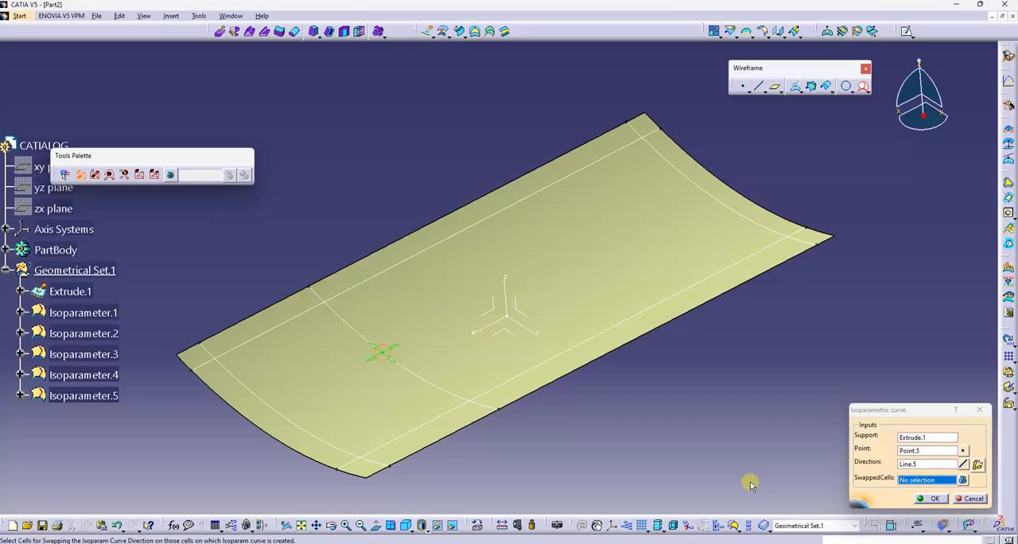
click(920, 500)
click(568, 314)
click(572, 307)
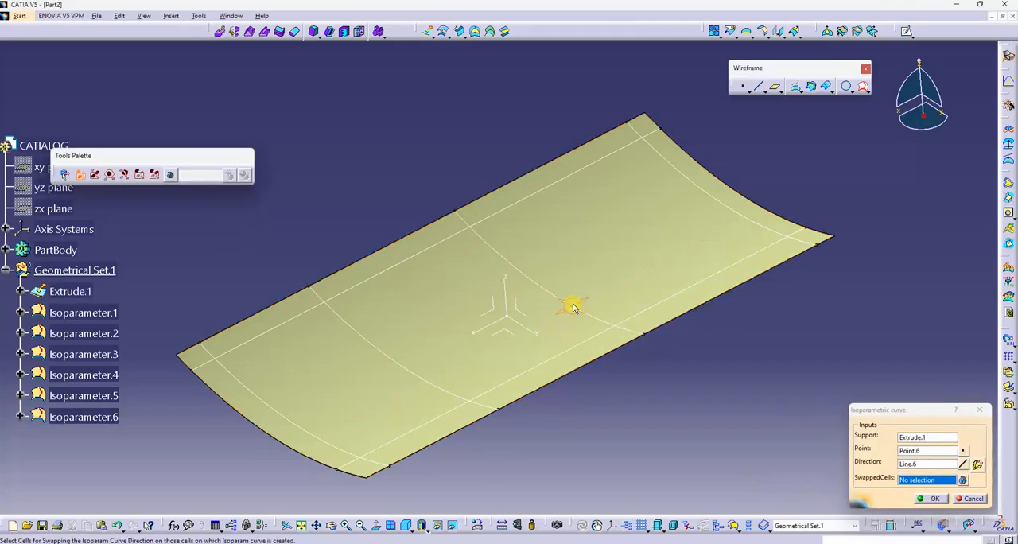
click(941, 499)
Add a lengthwise isoparametric curve about a quarter of the surface's width from the far long edge, and end the command
click(682, 239)
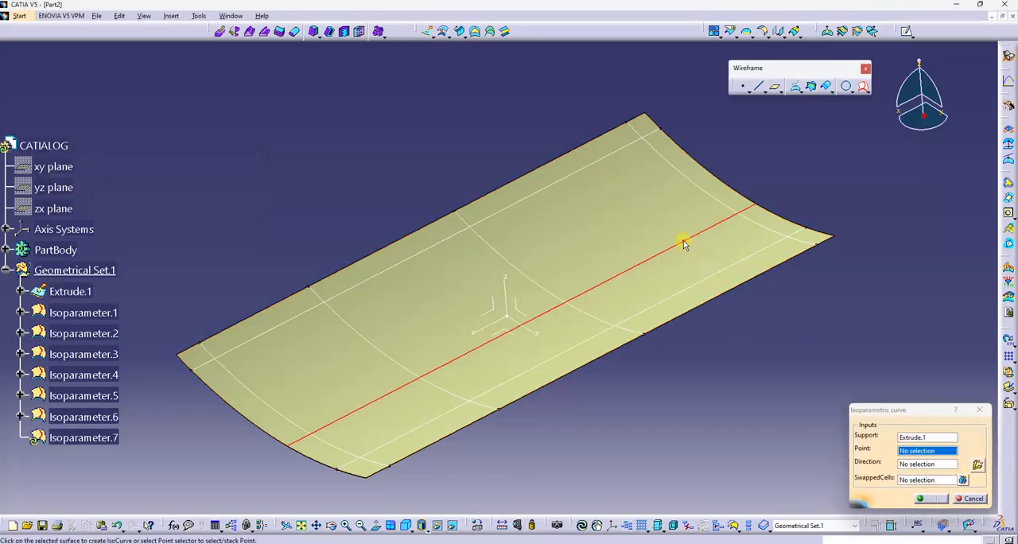
click(610, 220)
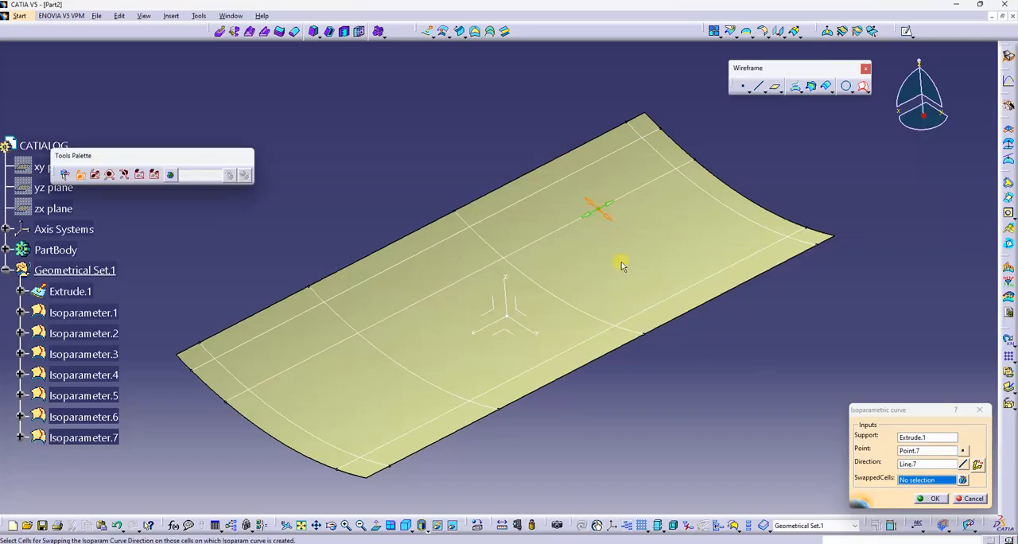
click(919, 501)
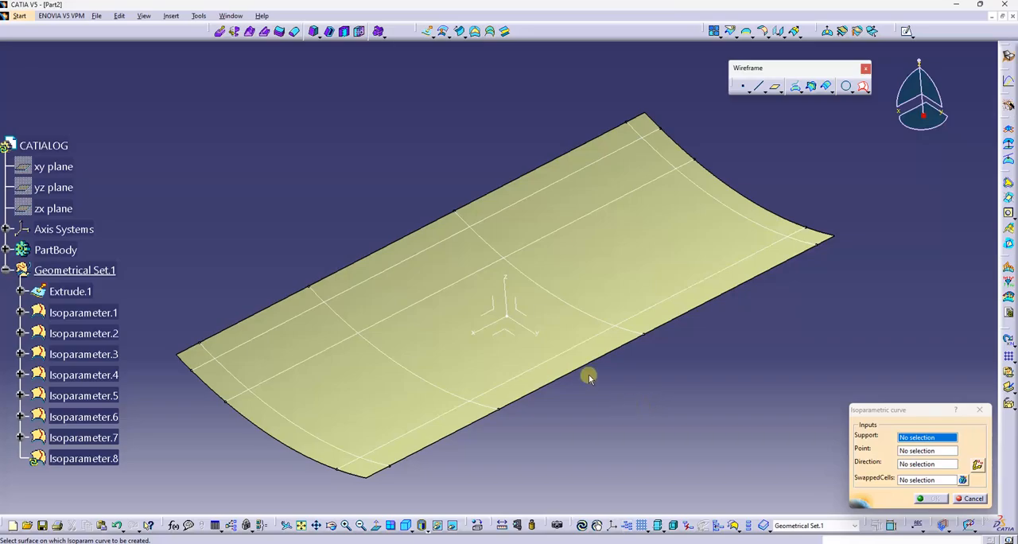
middle_drag(588, 378, 636, 389)
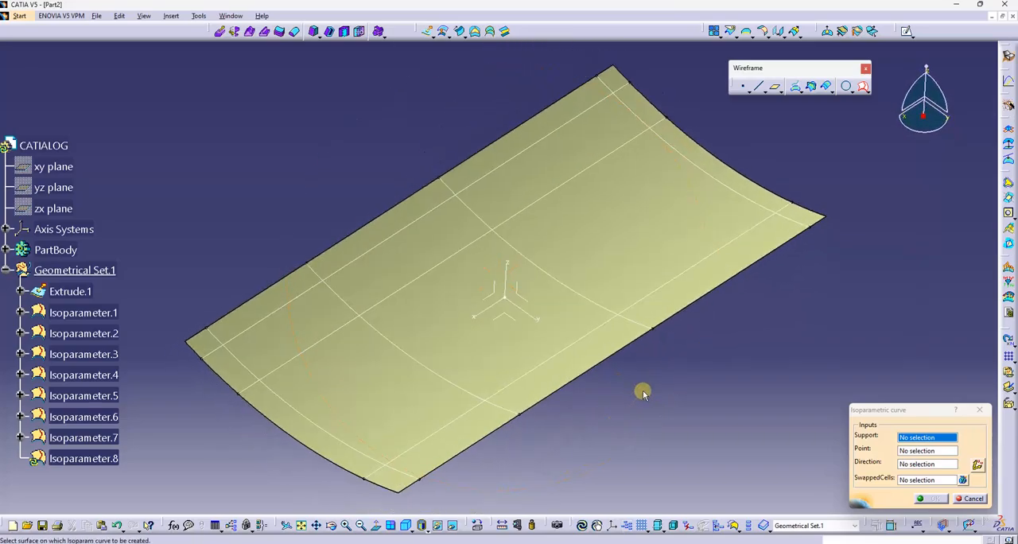
click(968, 499)
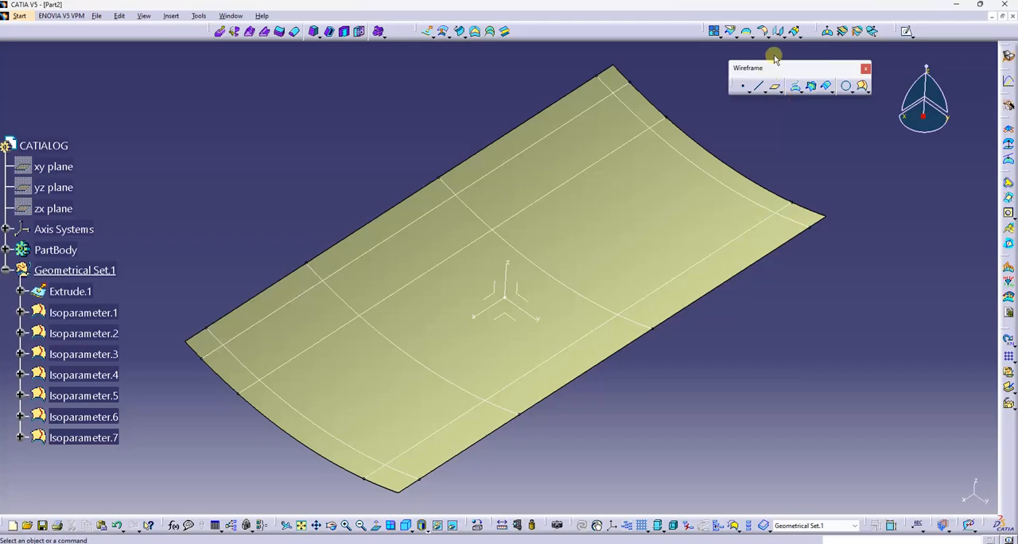
click(814, 91)
scroll(557, 233, up, 1)
middle_drag(556, 231, 588, 184)
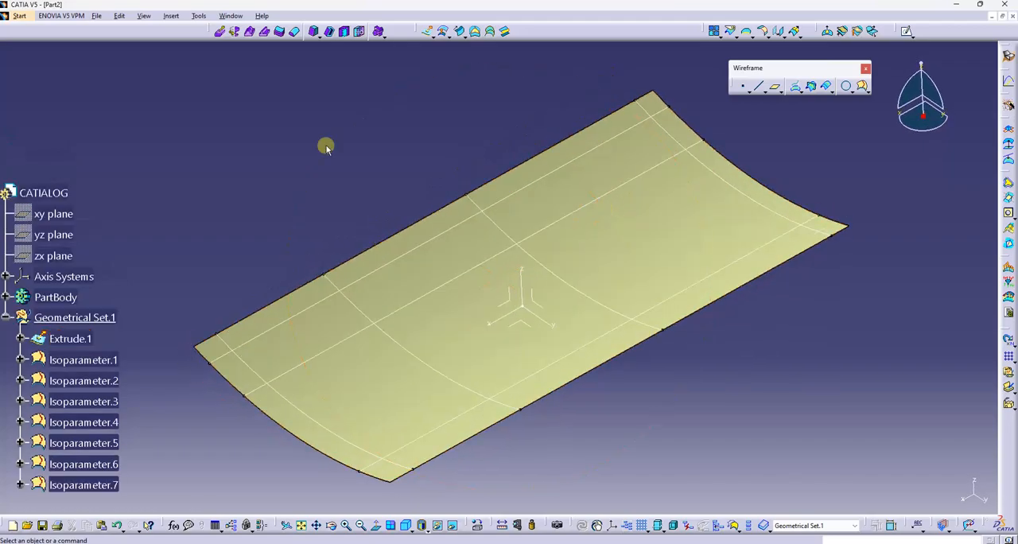
scroll(326, 149, down, 1)
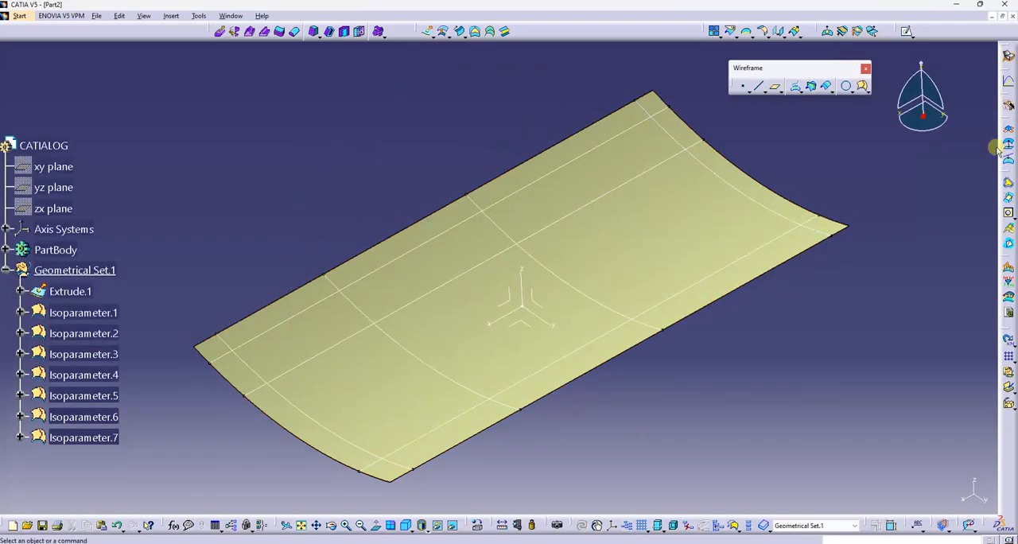
click(833, 93)
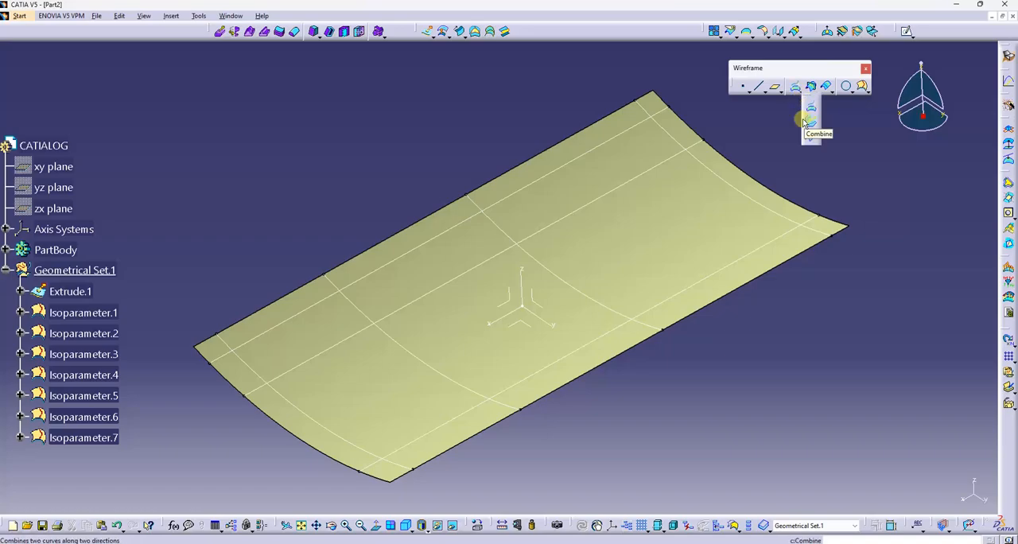
click(779, 96)
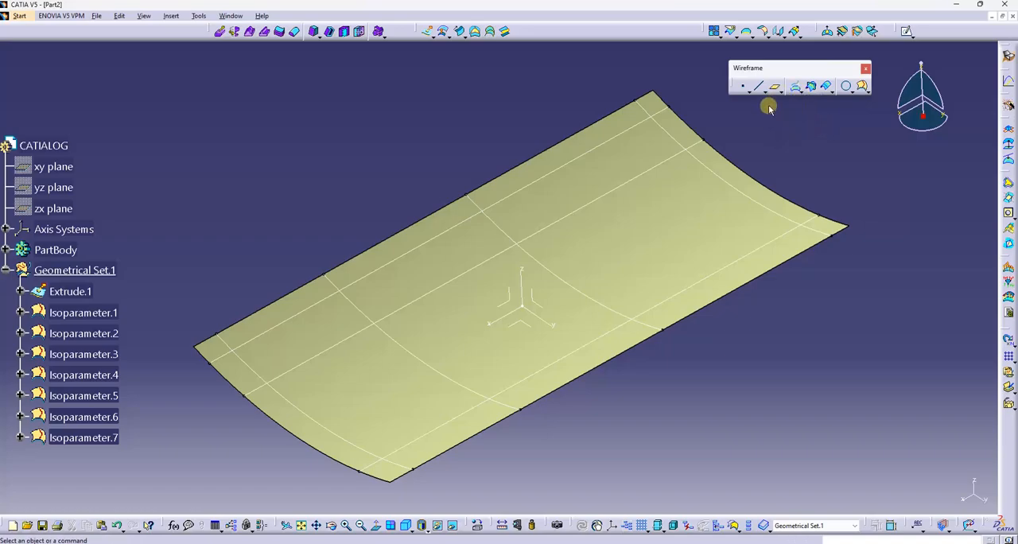
Create a boundary curve around the whole extruded surface with point continuity propagation
click(747, 32)
click(657, 96)
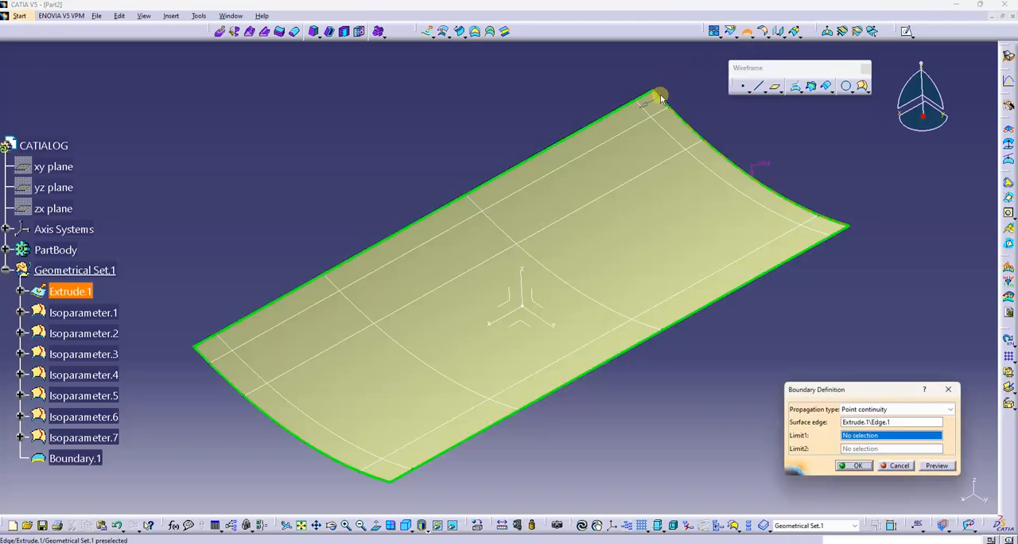
click(856, 465)
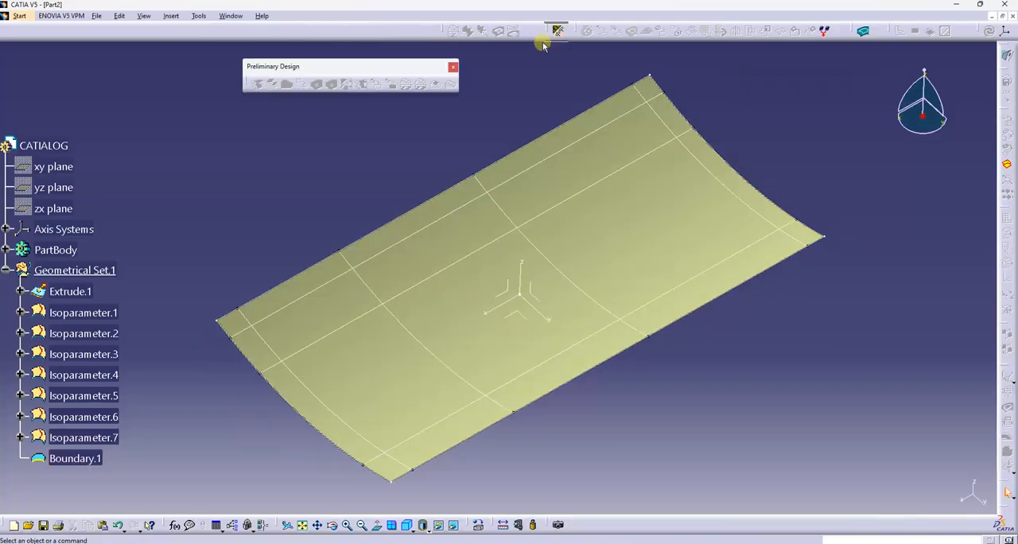
Add the material P1454_G814 from the material catalog to the composites parameters
drag(532, 60, 522, 86)
drag(536, 48, 538, 64)
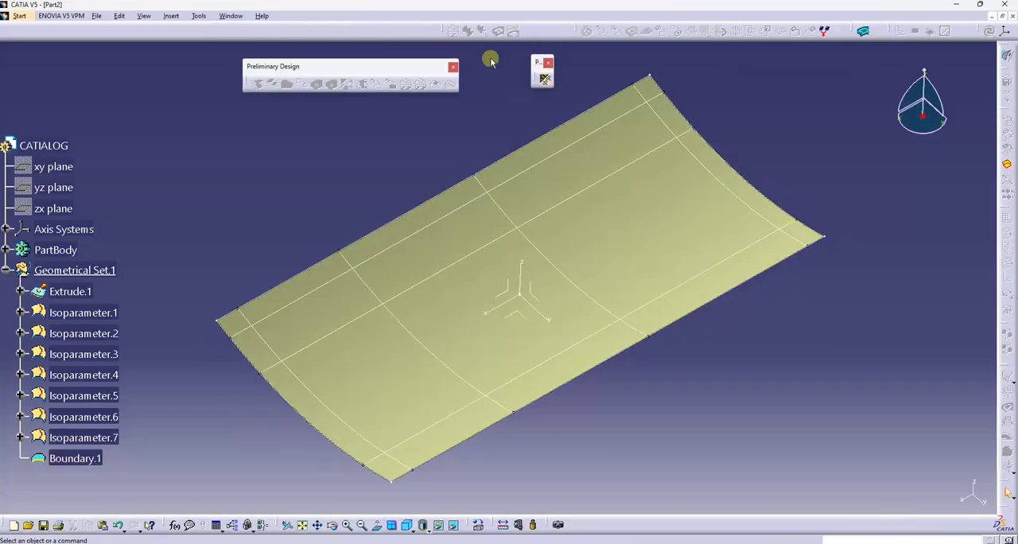
drag(404, 69, 438, 58)
click(544, 79)
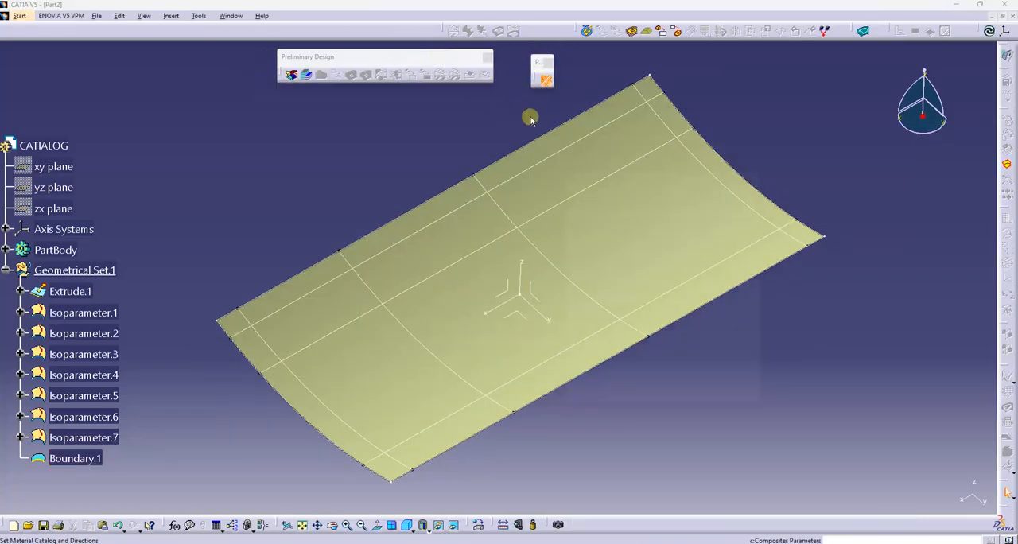
click(582, 187)
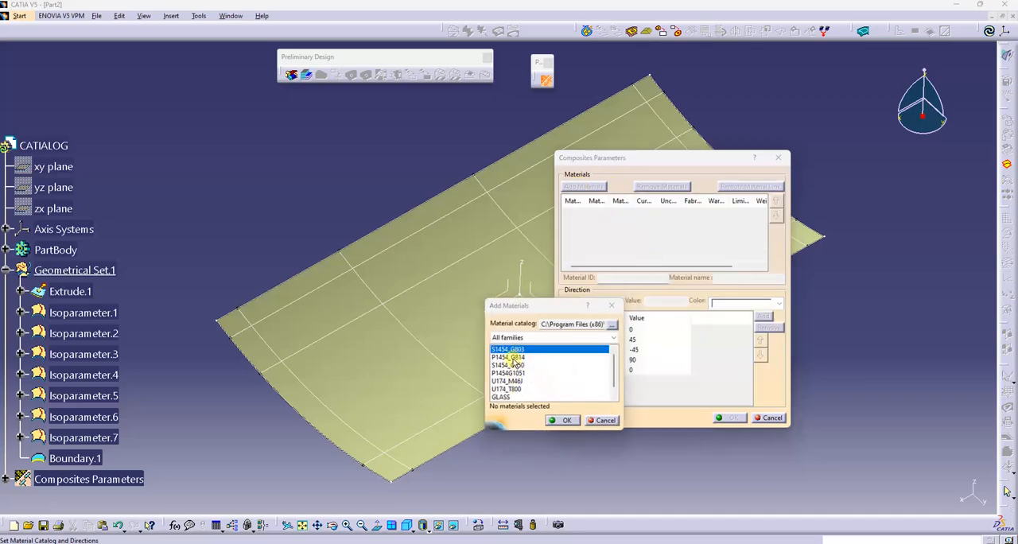
click(513, 358)
click(563, 420)
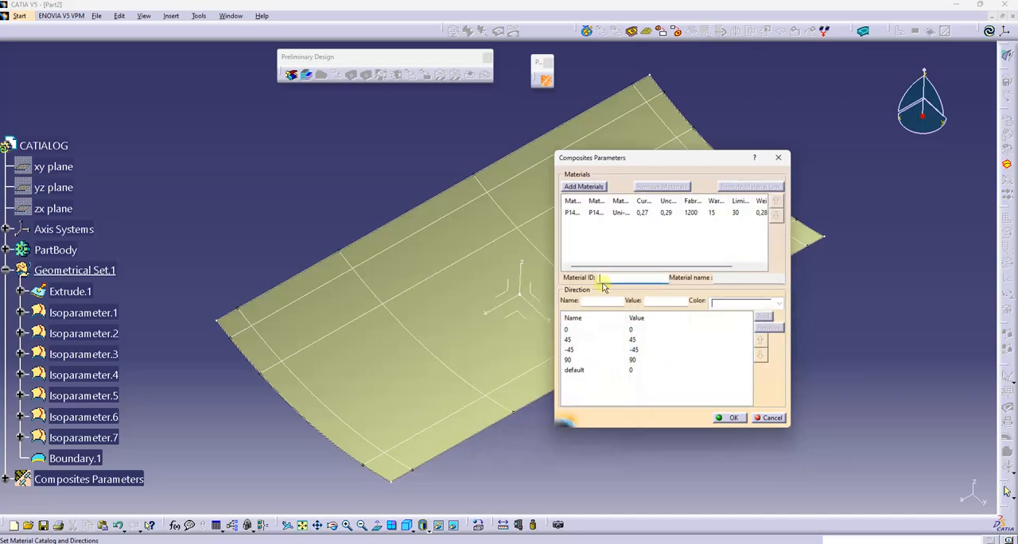
Add the GLASS material from the catalog to the composites parameters and accept the parameters
click(587, 187)
click(502, 396)
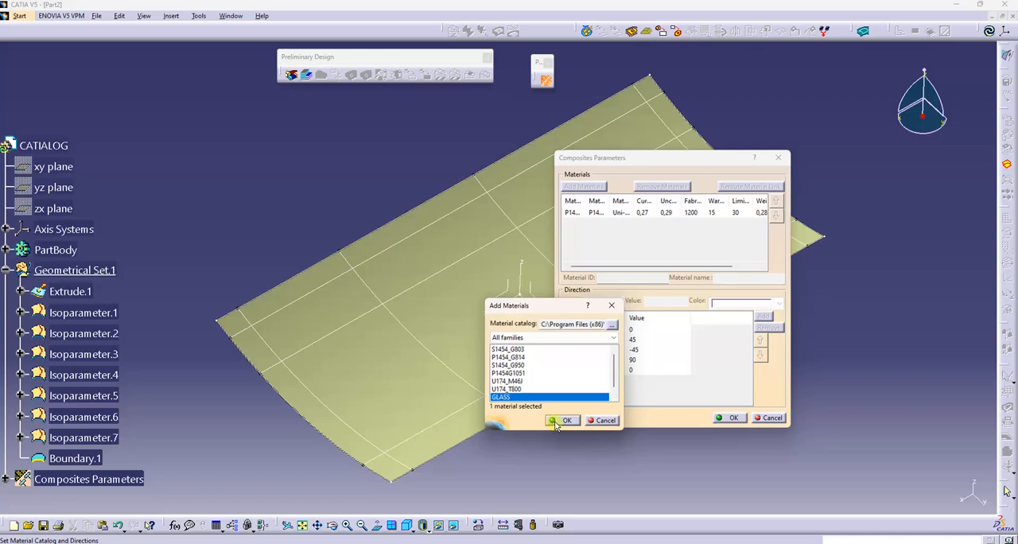
click(563, 420)
drag(790, 273, 869, 266)
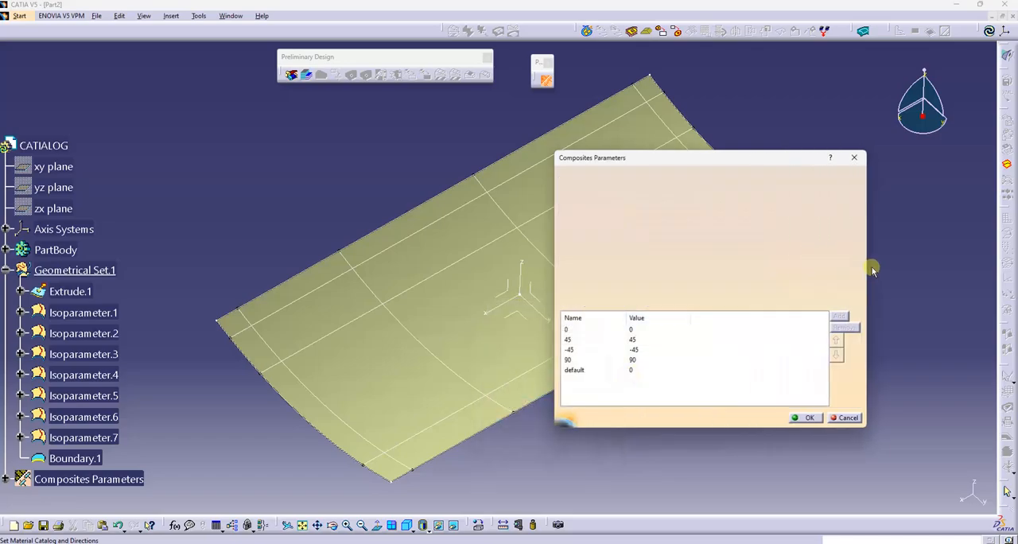
click(805, 418)
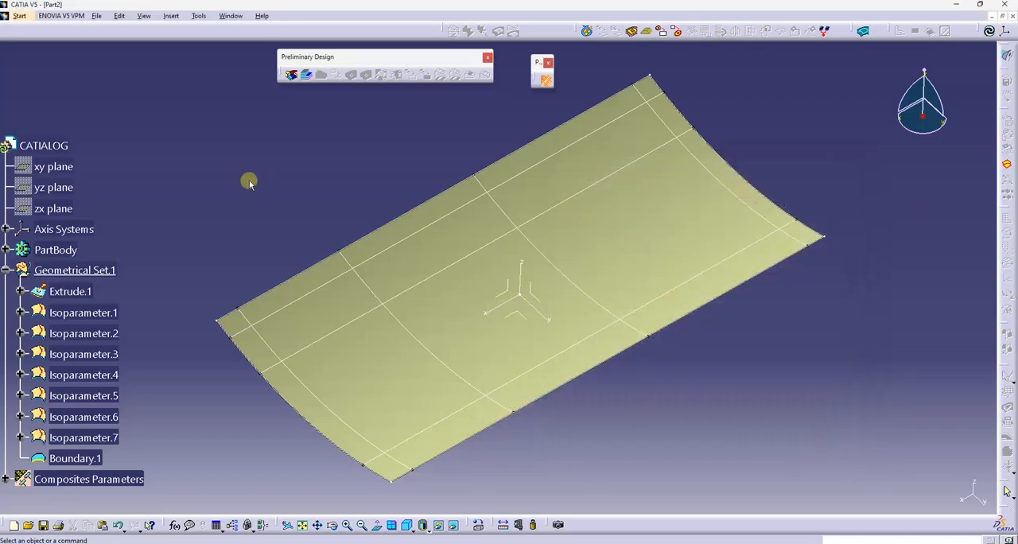
Create a zones group on the extruded surface with the absolute axis system as rosette, for solid from zones creation only
drag(338, 56, 356, 57)
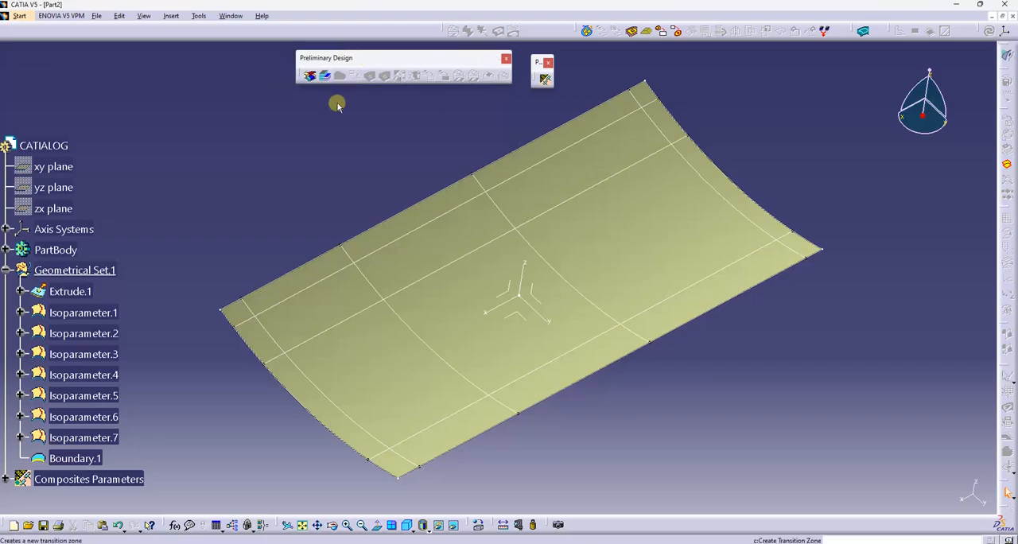
middle_drag(368, 127, 392, 127)
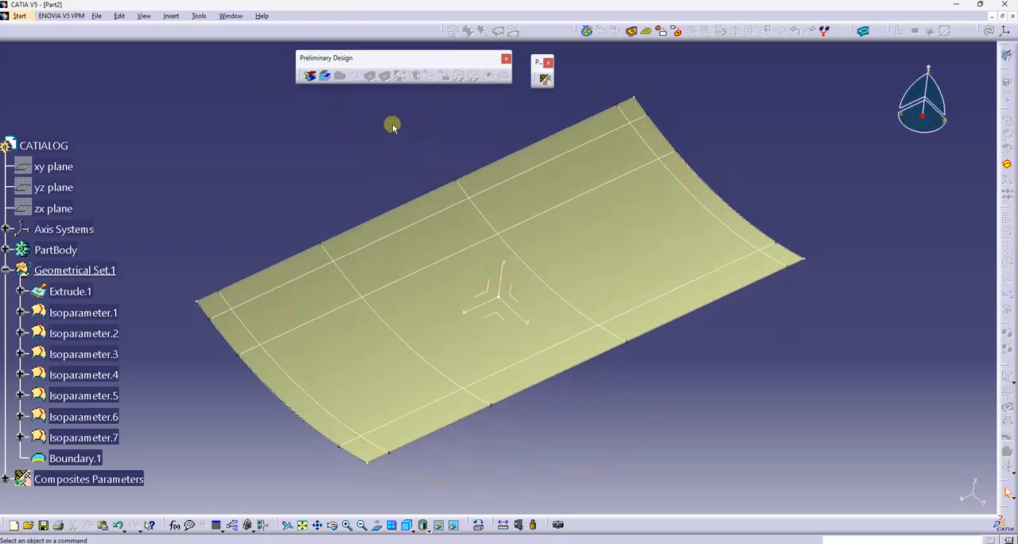
click(310, 76)
click(317, 293)
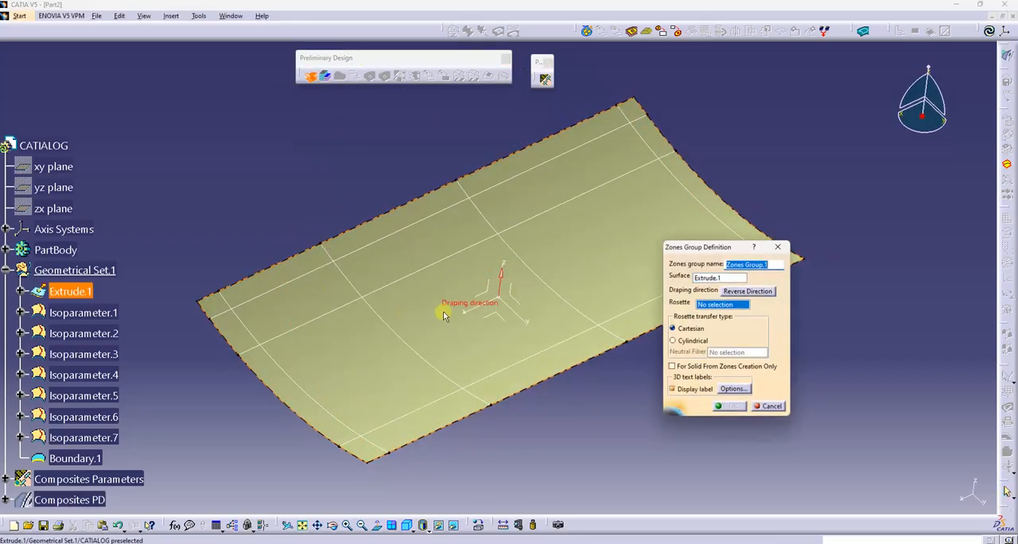
click(507, 300)
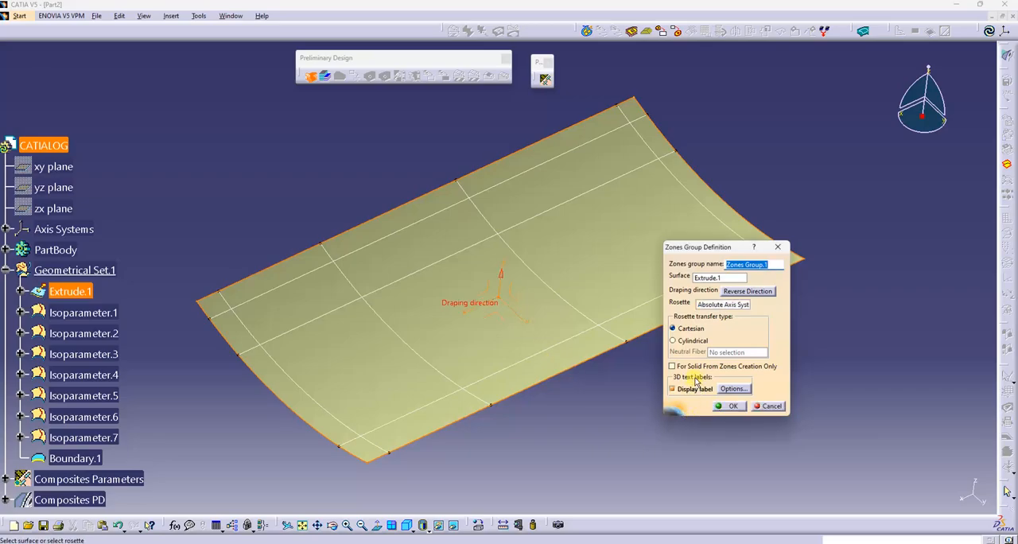
click(696, 367)
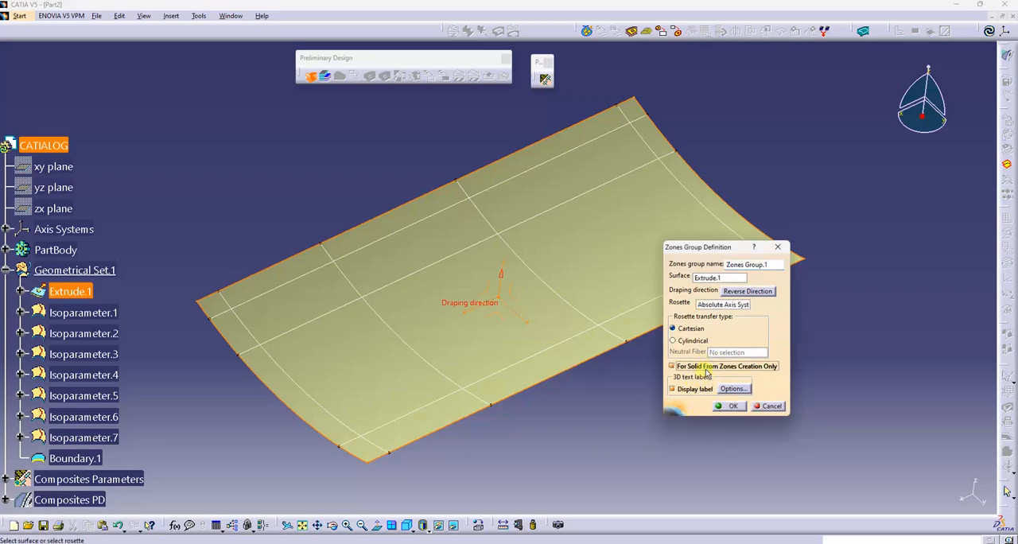
click(736, 408)
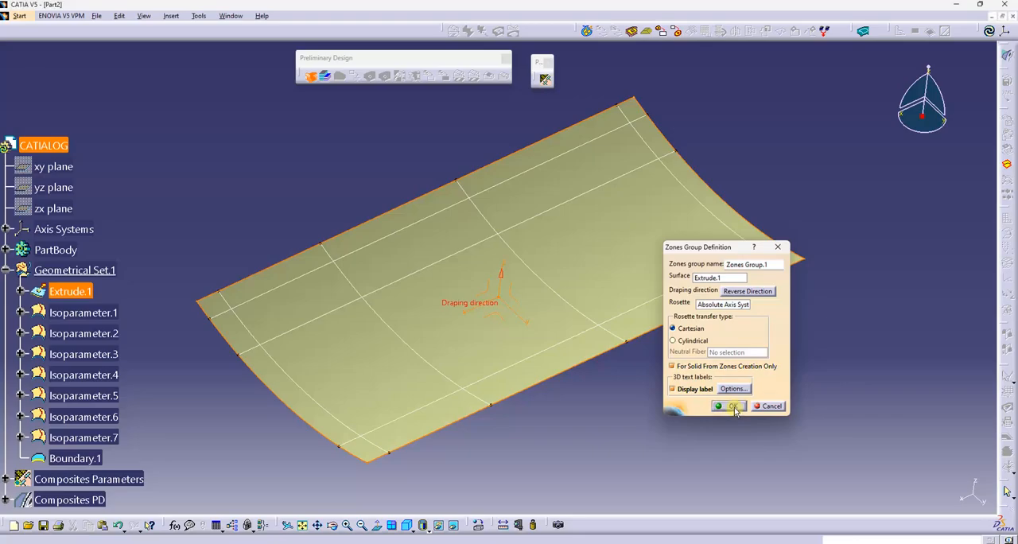
Start a first zone in the zones group, using the boundary curve around the whole surface as its contour
mouse_move(625, 398)
middle_down()
mouse_move(648, 409)
mouse_move(620, 402)
middle_up()
scroll(124, 293, down, 3)
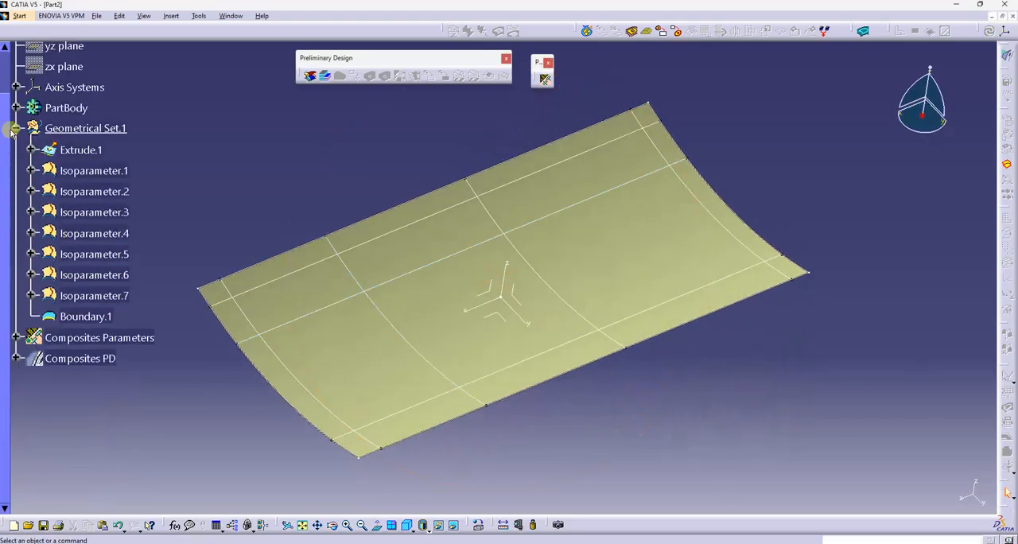
click(17, 129)
click(16, 172)
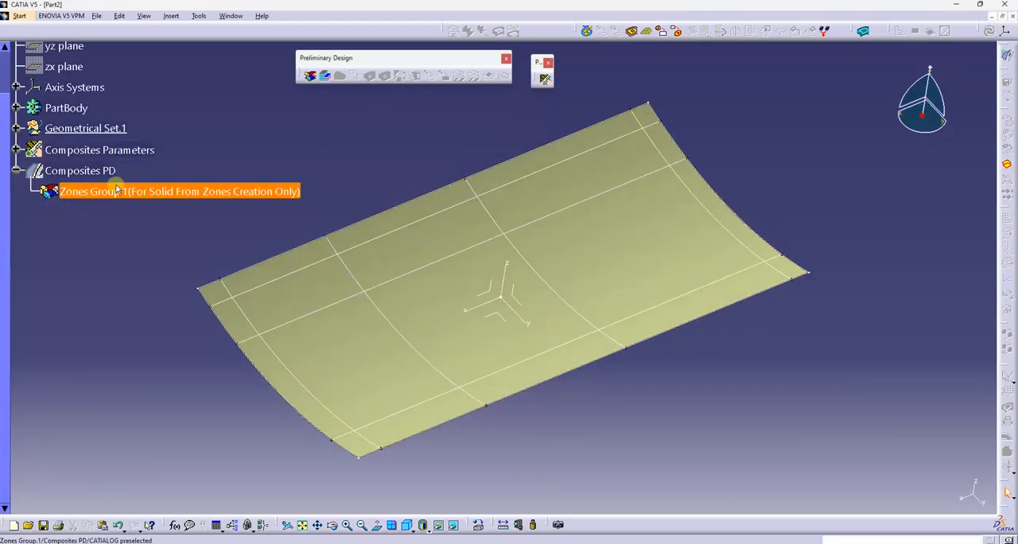
scroll(190, 210, up, 2)
middle_drag(288, 193, 332, 157)
click(322, 80)
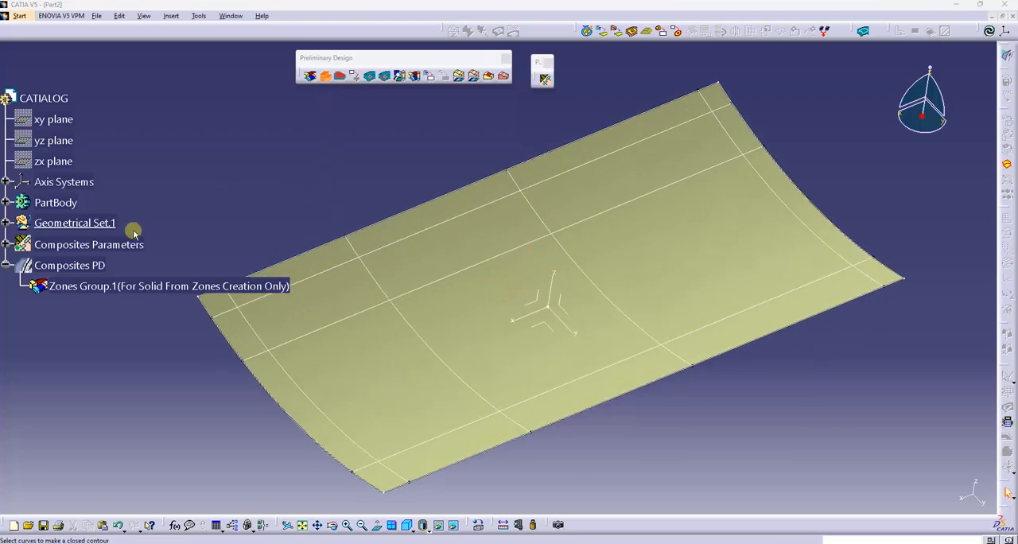
click(73, 291)
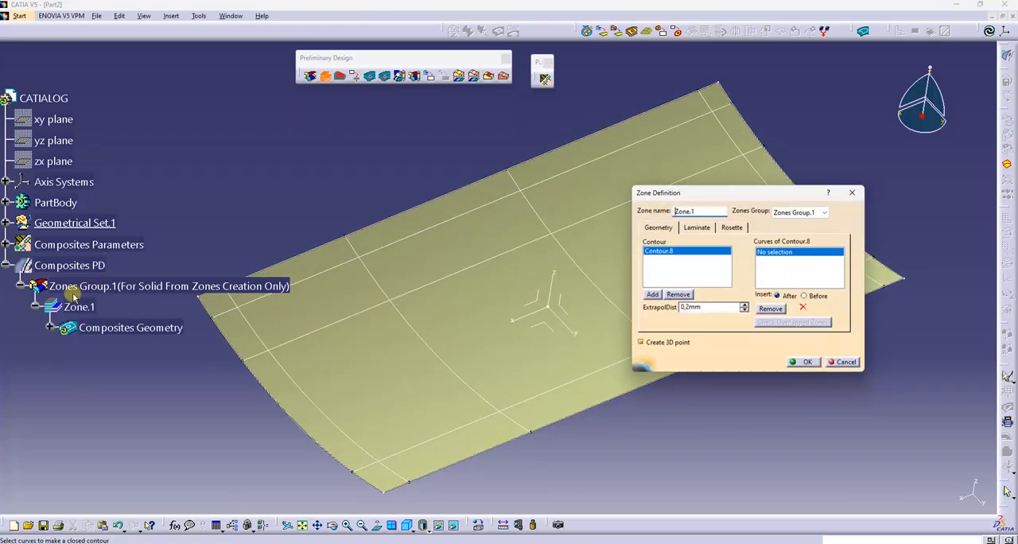
click(404, 212)
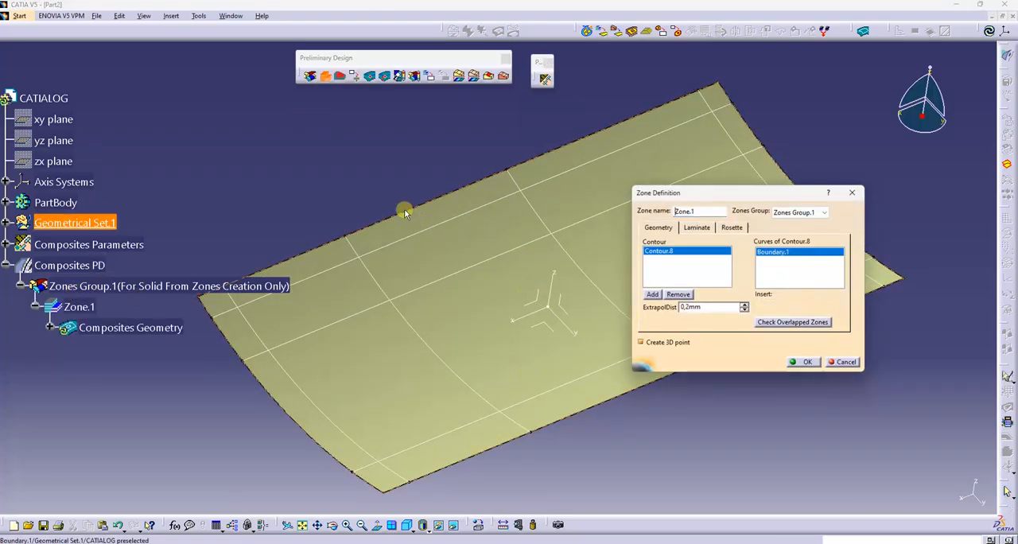
Give the first zone a GLASS laminate with 5 layers in the 90 direction and create the zone
click(704, 230)
click(685, 251)
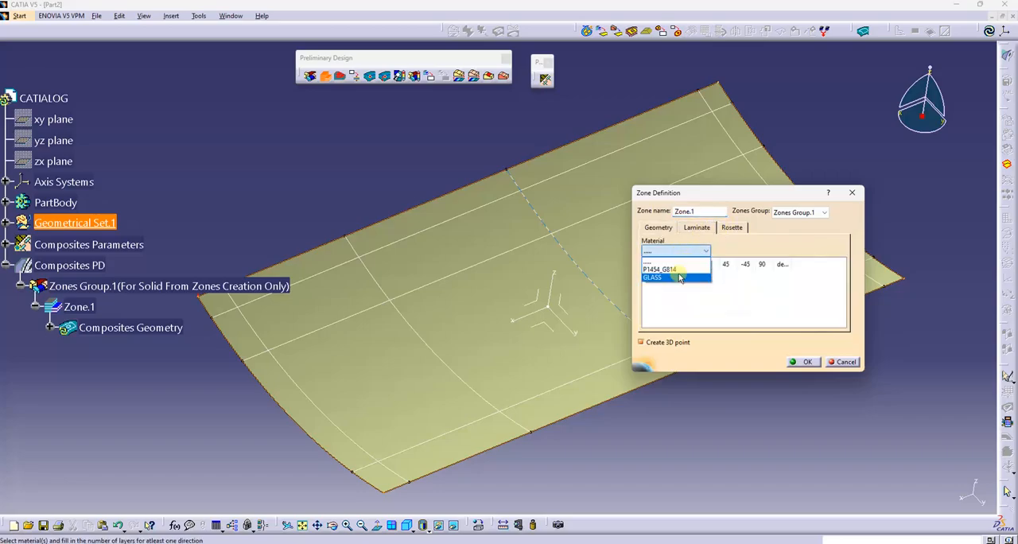
click(680, 277)
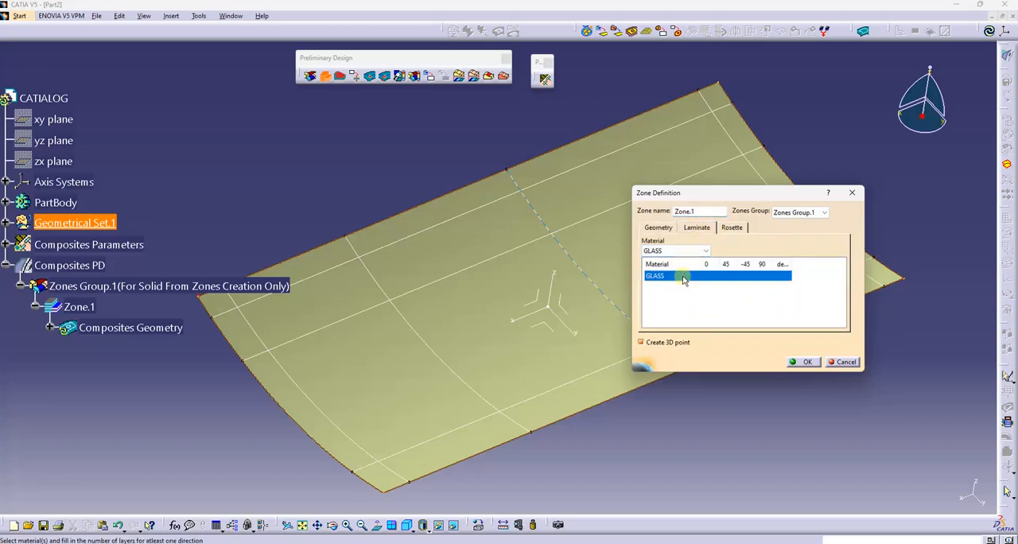
click(764, 277)
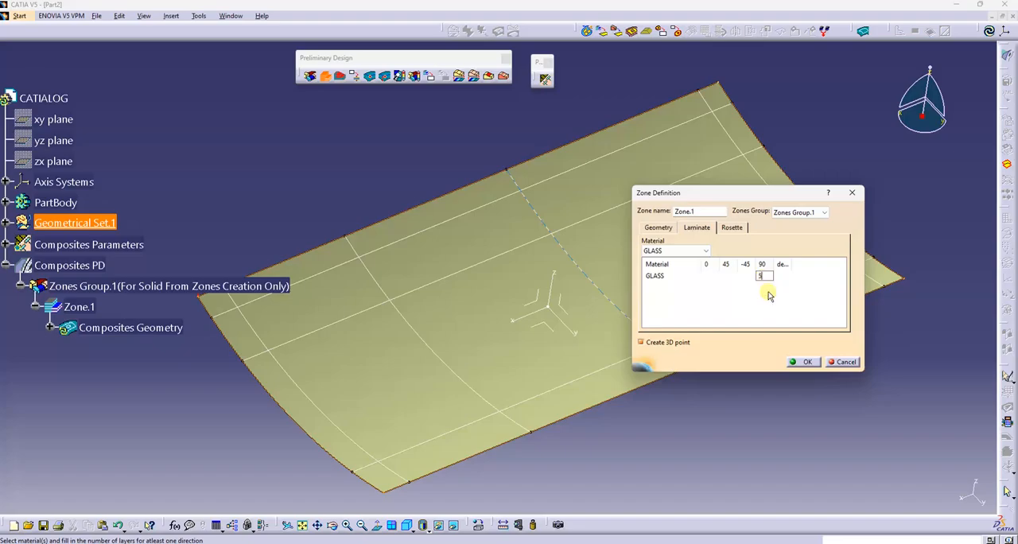
click(807, 362)
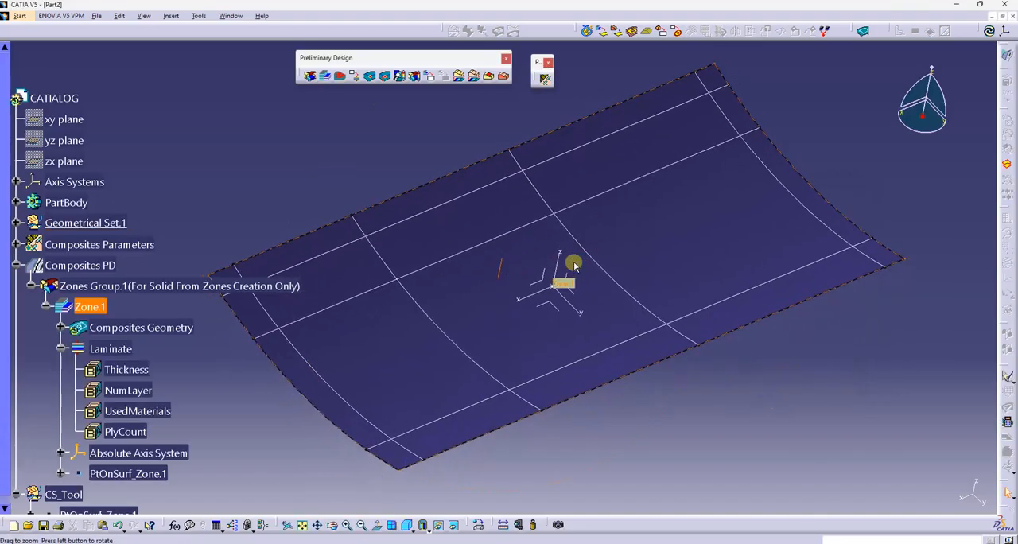
Start a second zone bounded by the four isoparametric curves that run just inside the surface's edges
click(45, 306)
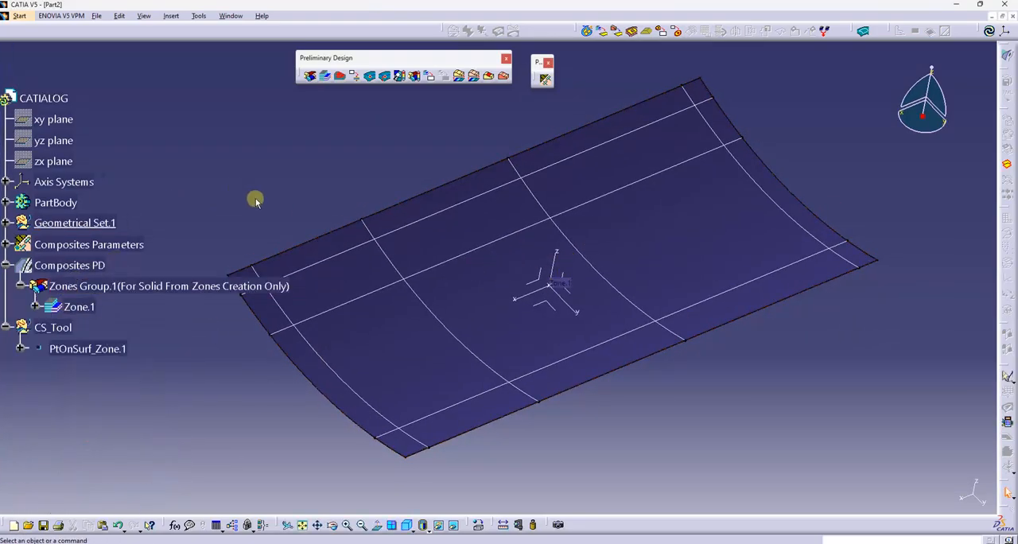
middle_drag(320, 183, 342, 179)
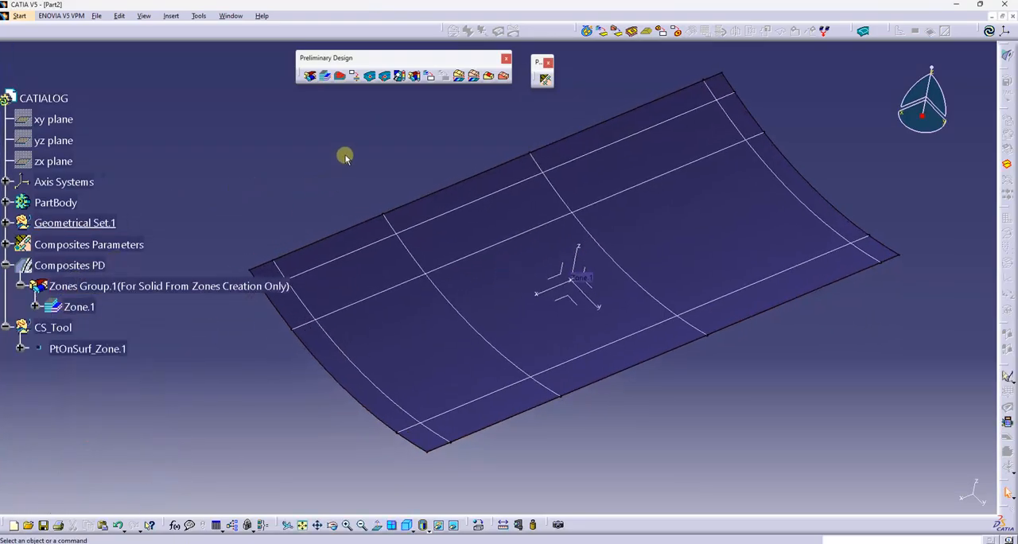
click(326, 81)
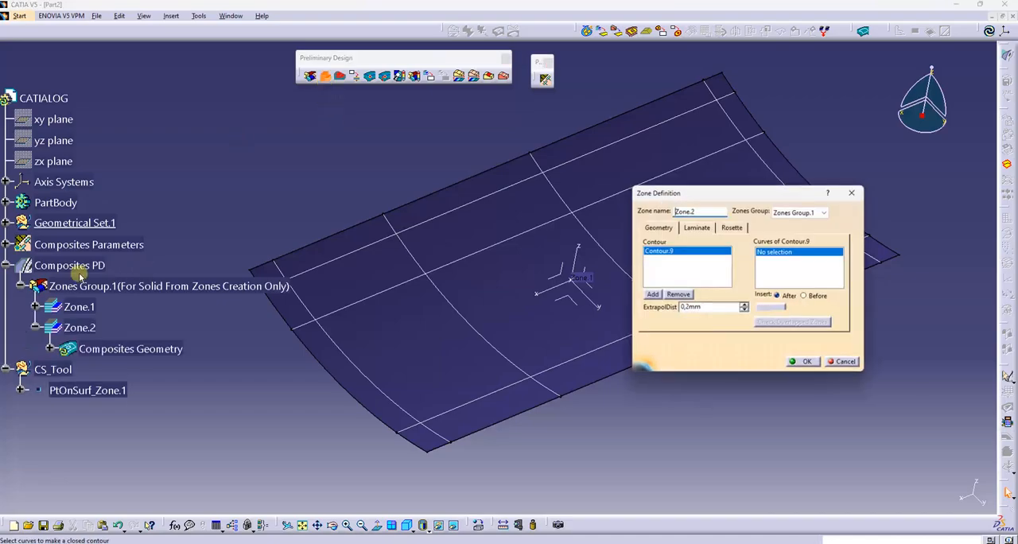
click(468, 403)
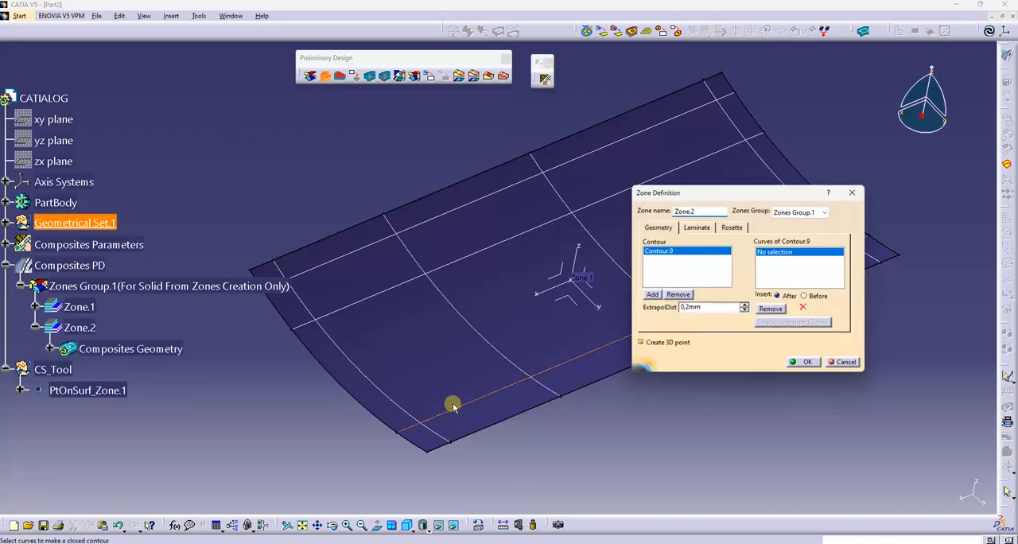
click(388, 396)
click(334, 261)
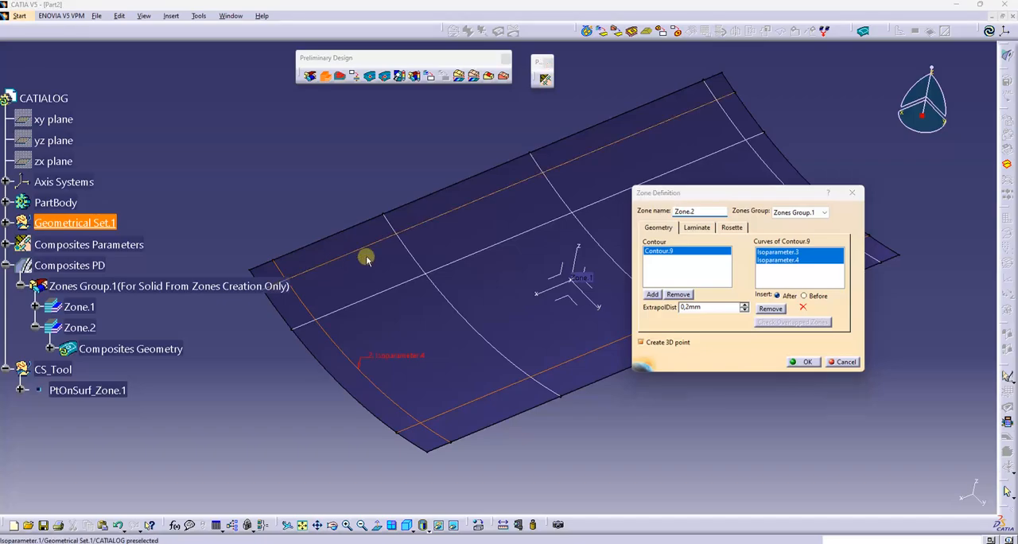
click(735, 120)
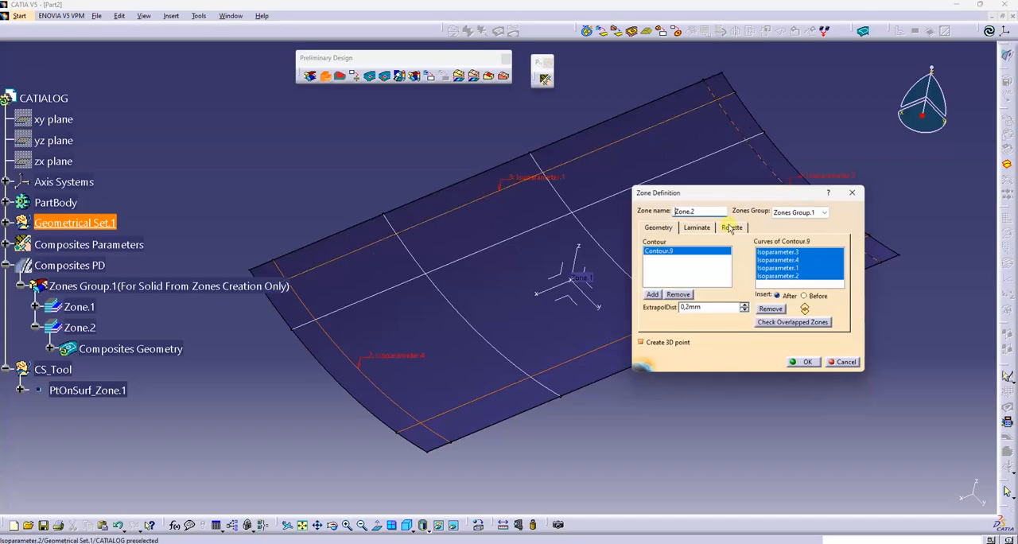
Assign the material P1454_G814 to the second zone's laminate, with 4 layers in the 0 direction
click(708, 230)
drag(740, 192, 847, 313)
middle_drag(704, 238, 678, 229)
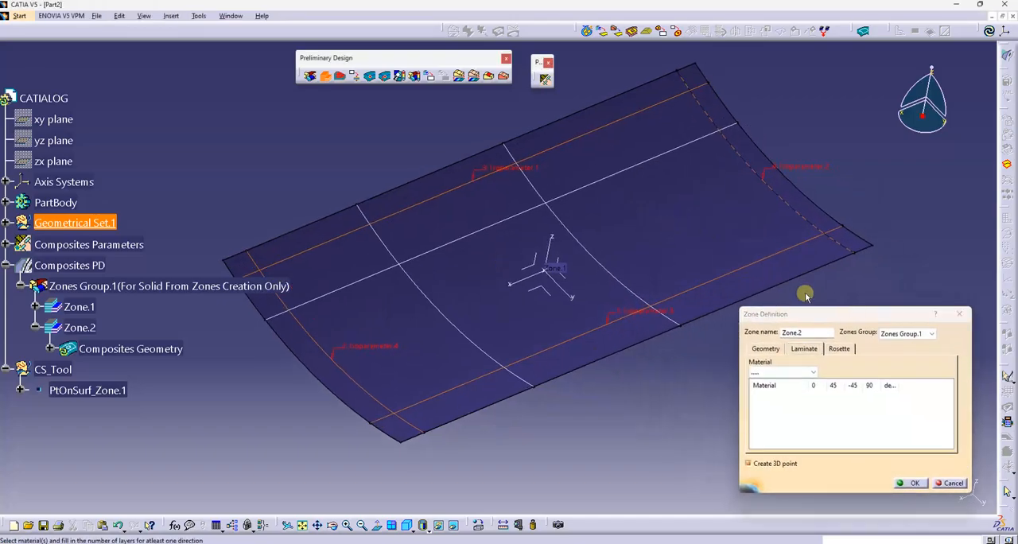
drag(796, 314, 758, 288)
click(745, 347)
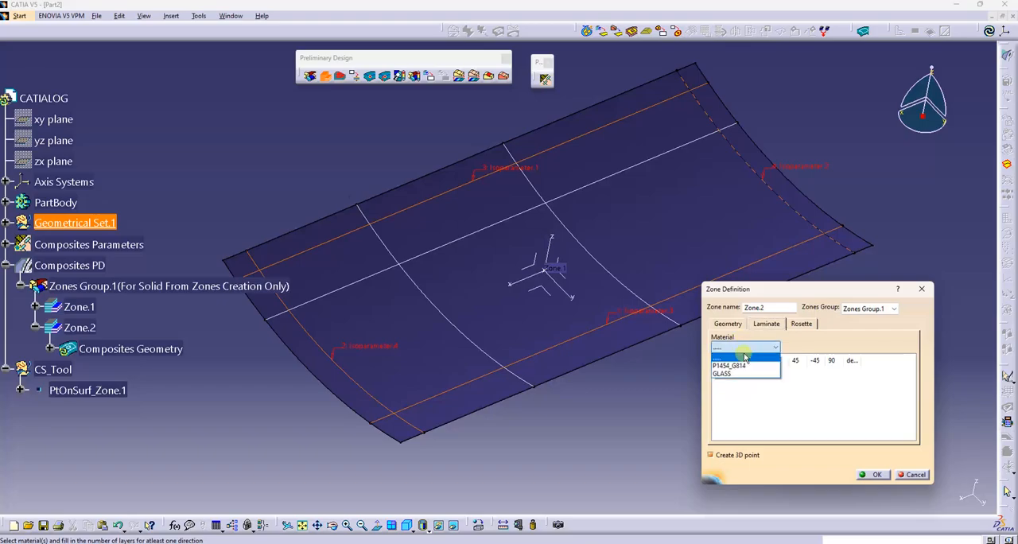
click(729, 365)
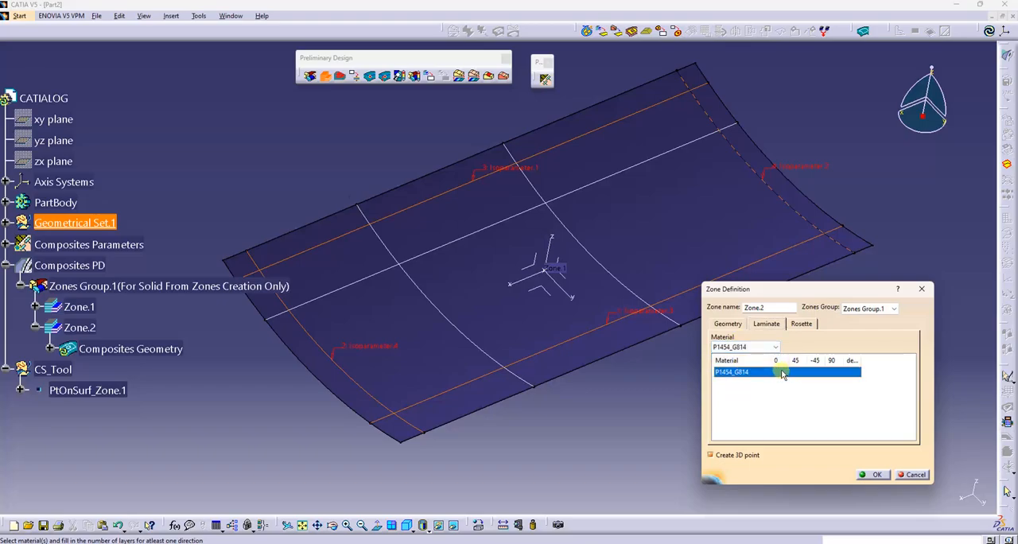
click(780, 373)
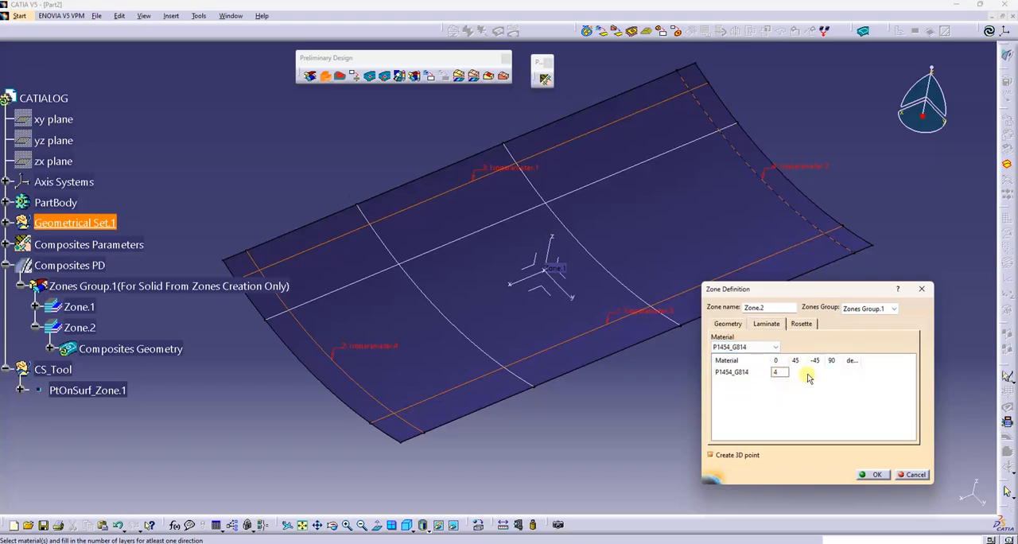
Enter the layer numbers for the 45 and -45 directions, with 4 for -45, and create the second zone
click(801, 376)
click(800, 374)
click(798, 374)
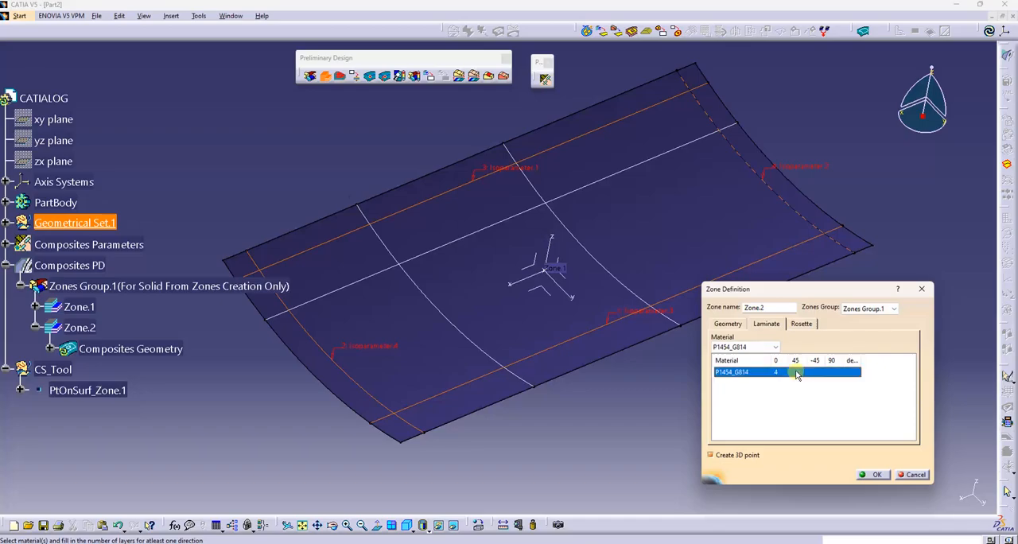
click(798, 374)
click(822, 375)
click(820, 375)
text(4)
click(821, 393)
click(875, 475)
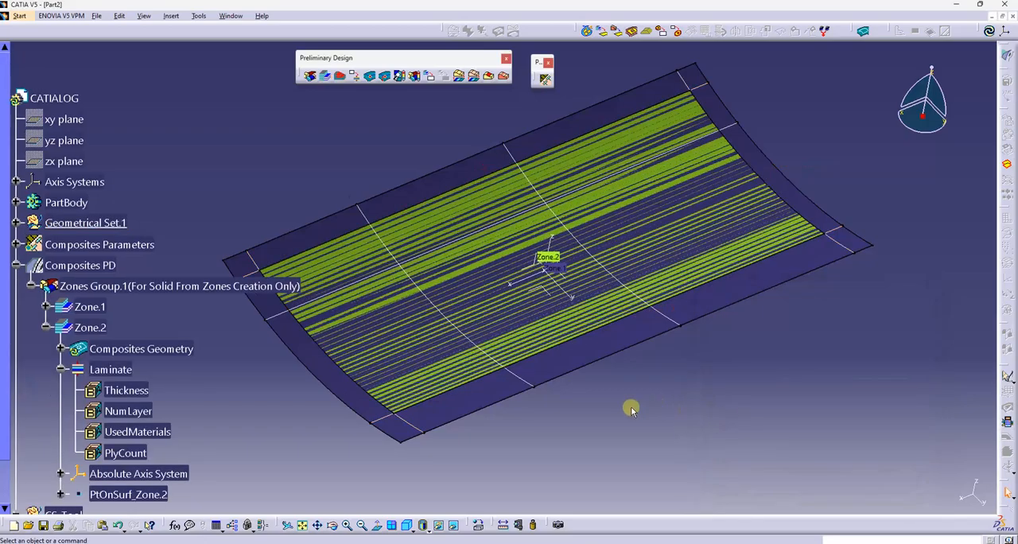
Start a third zone covering the strip between the two far lengthwise isoparametric curves, closed by the two crosswise curves near the ends
middle_drag(631, 410, 484, 347)
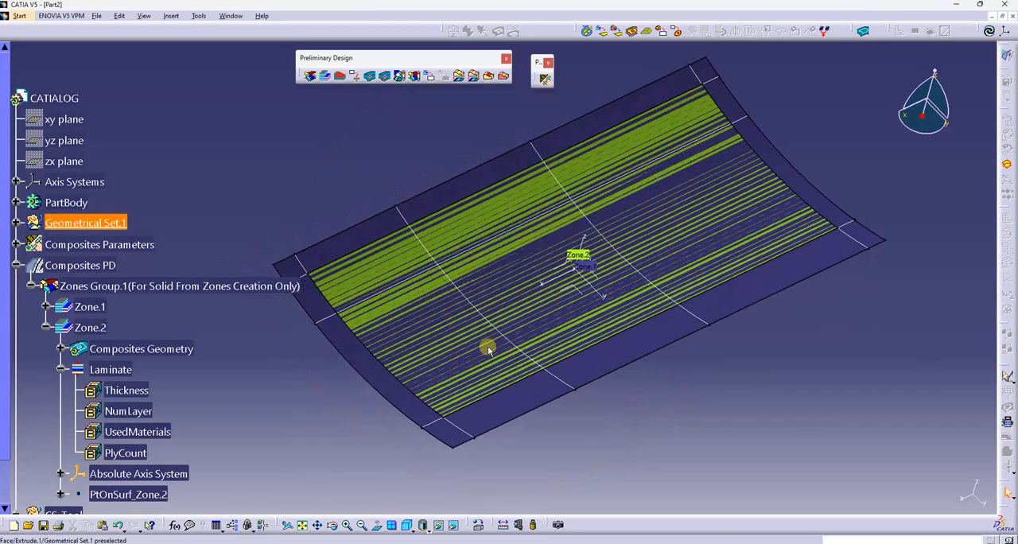
scroll(195, 326, down, 2)
click(46, 279)
click(79, 282)
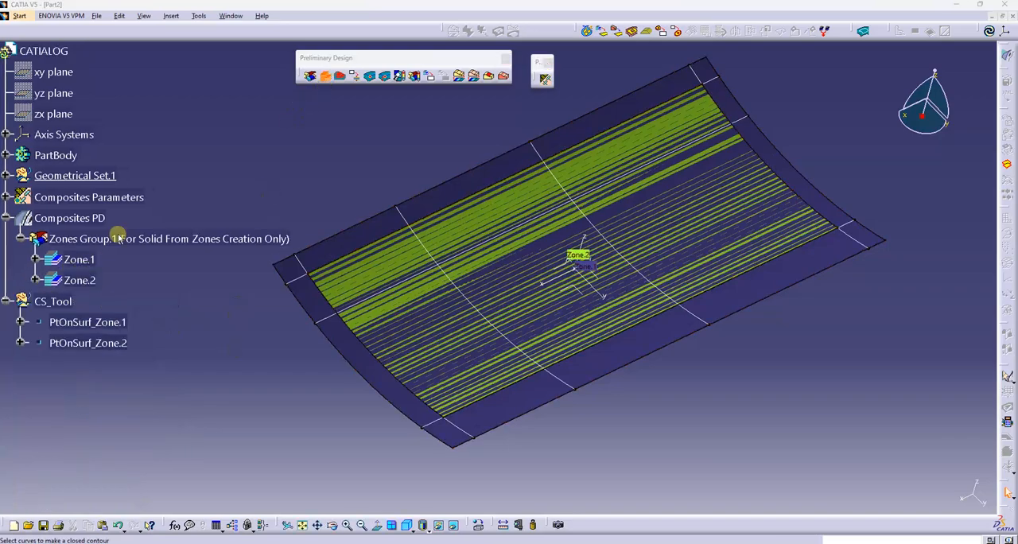
double_click(79, 281)
click(365, 296)
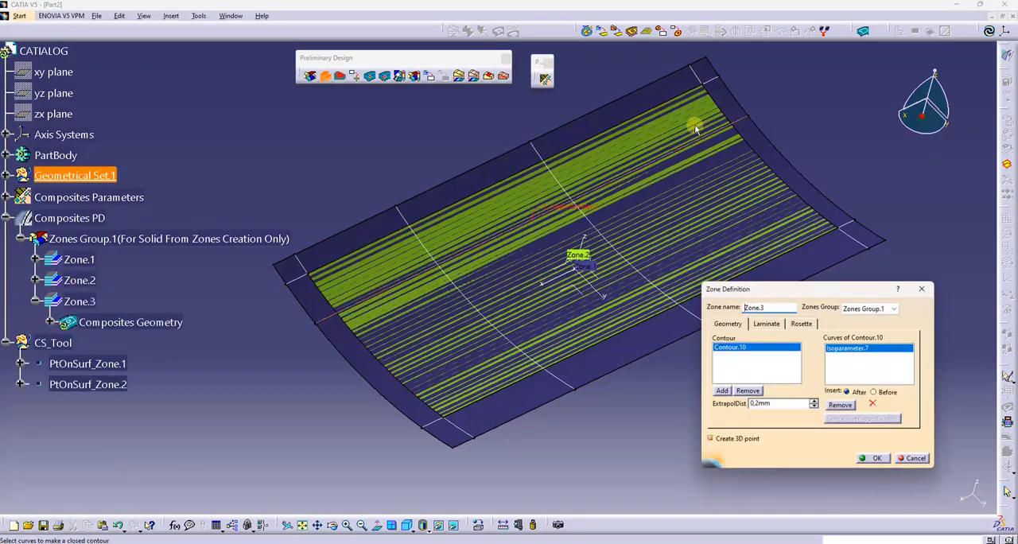
click(726, 114)
click(612, 128)
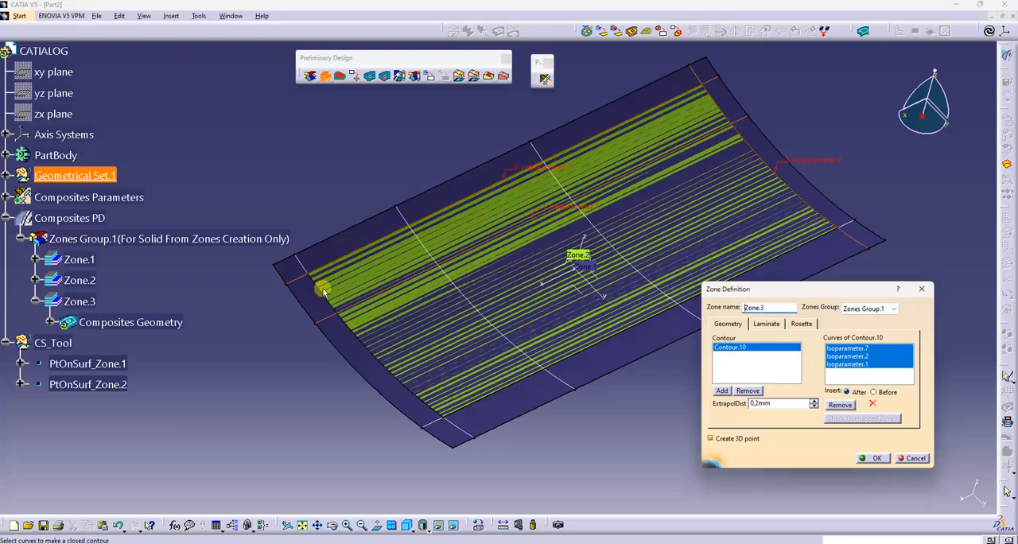
Assign the material P1454_G814 to the third zone's laminate with 10 layers in the 45 direction, and create the zone
click(766, 323)
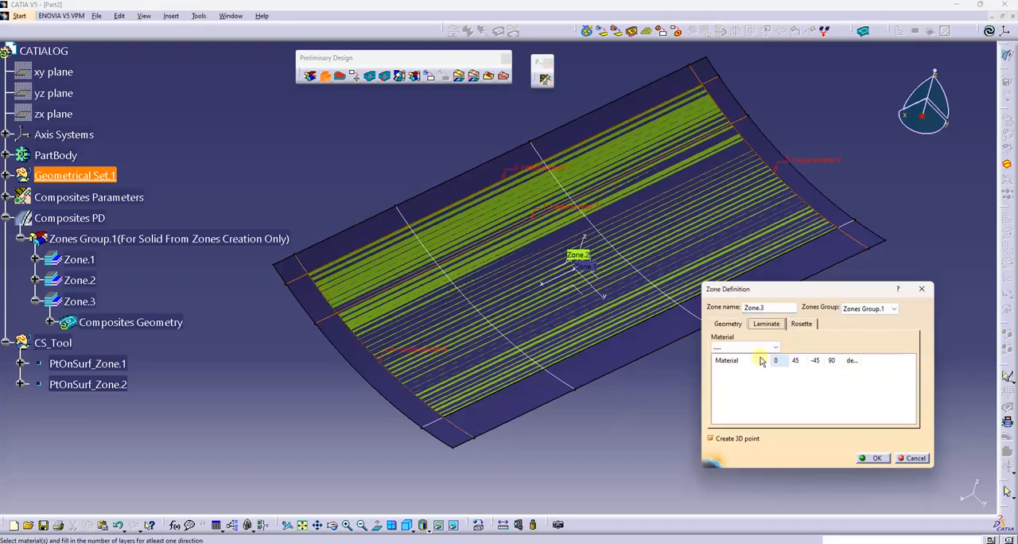
click(745, 348)
click(738, 365)
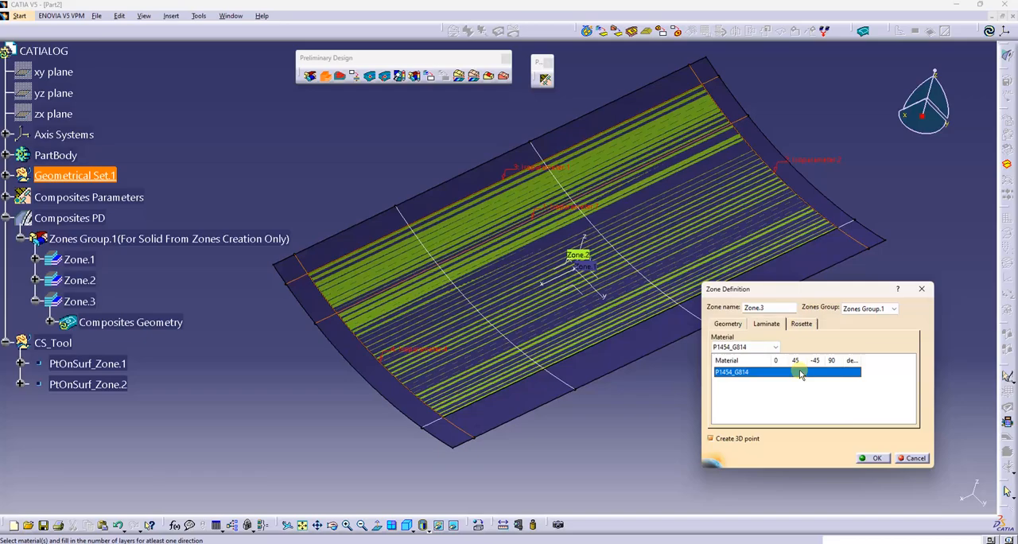
click(798, 372)
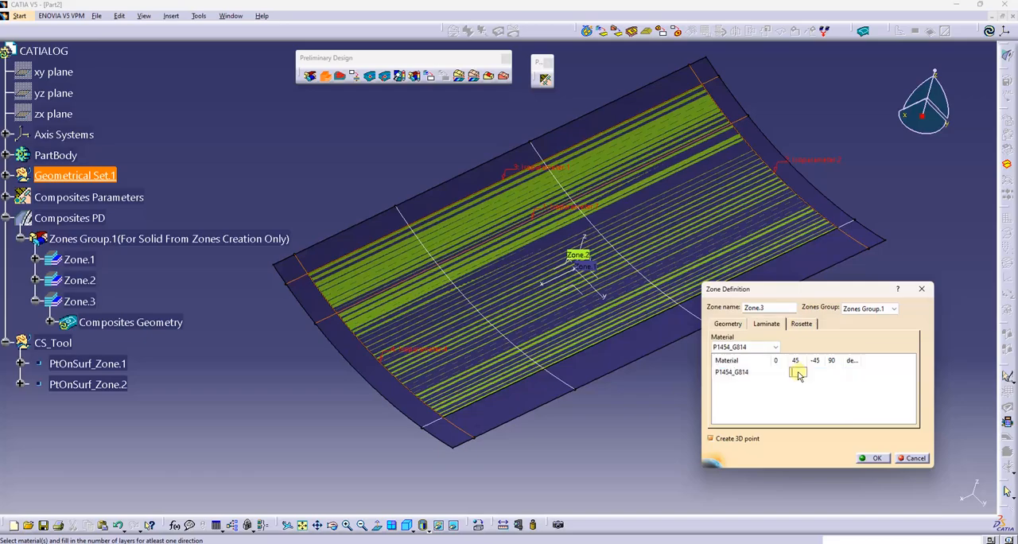
click(875, 459)
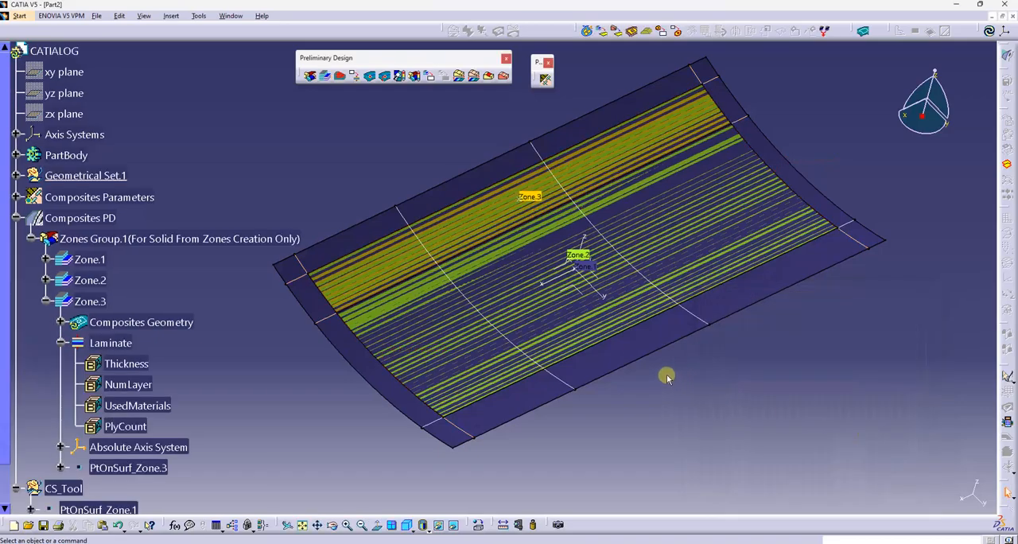
Start a fourth zone between the second far lengthwise isoparametric curve and the near one, closed by the two crosswise curves near the ends
mouse_move(507, 307)
middle_down()
mouse_move(526, 314)
mouse_move(503, 299)
middle_up()
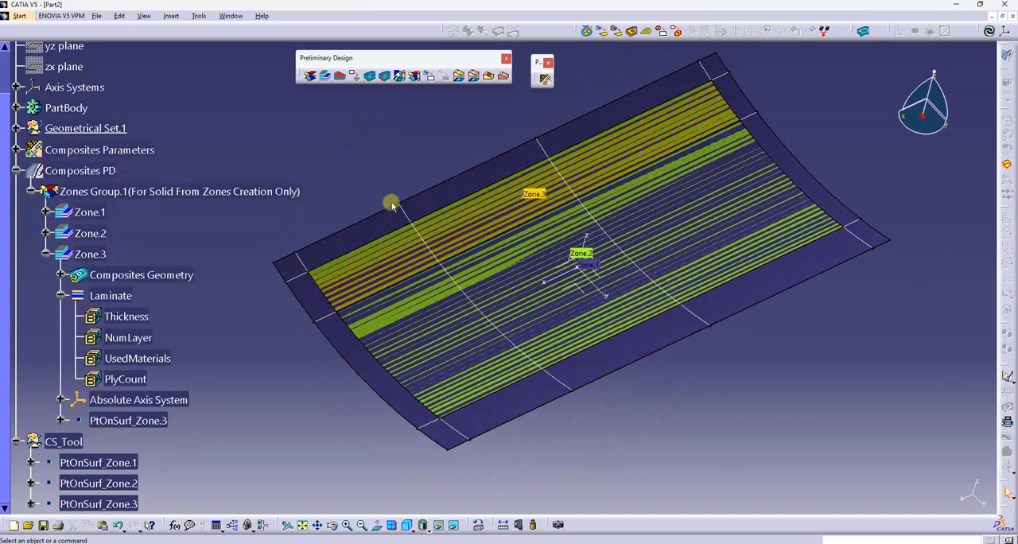
middle_drag(383, 151, 393, 153)
click(326, 77)
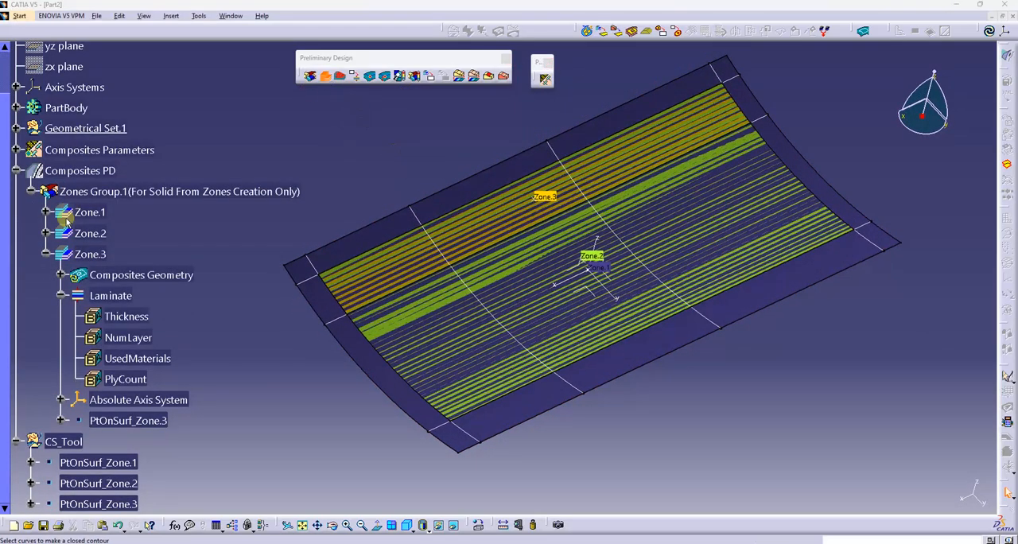
click(379, 352)
click(475, 409)
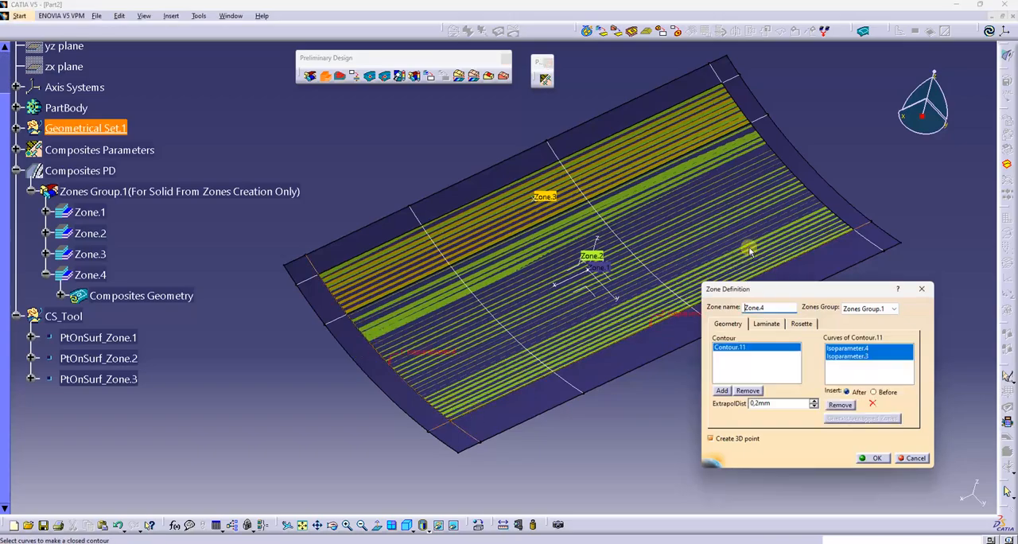
click(804, 186)
click(633, 182)
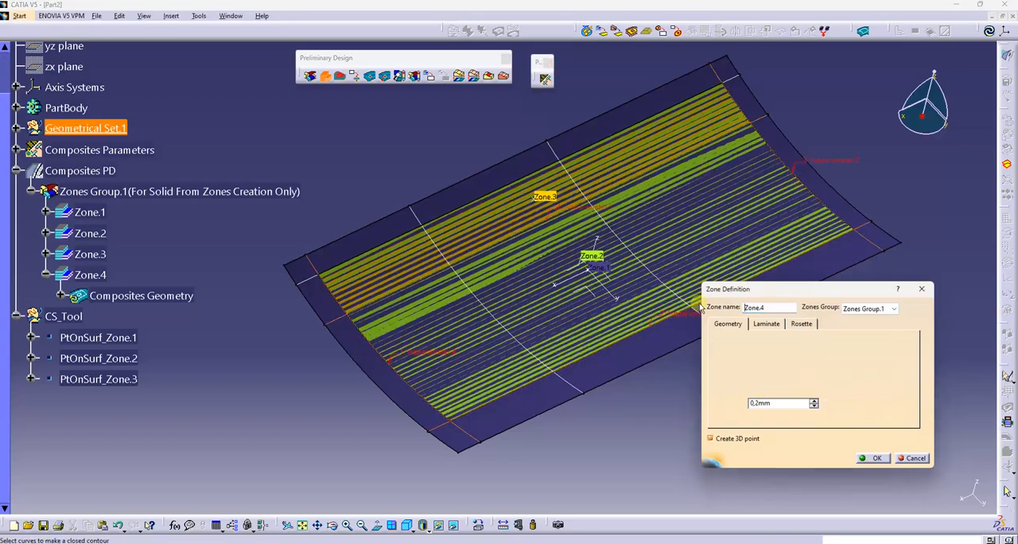
Assign the material GLASS to the fourth zone's laminate with layers in the 90 direction, and create the zone
click(767, 323)
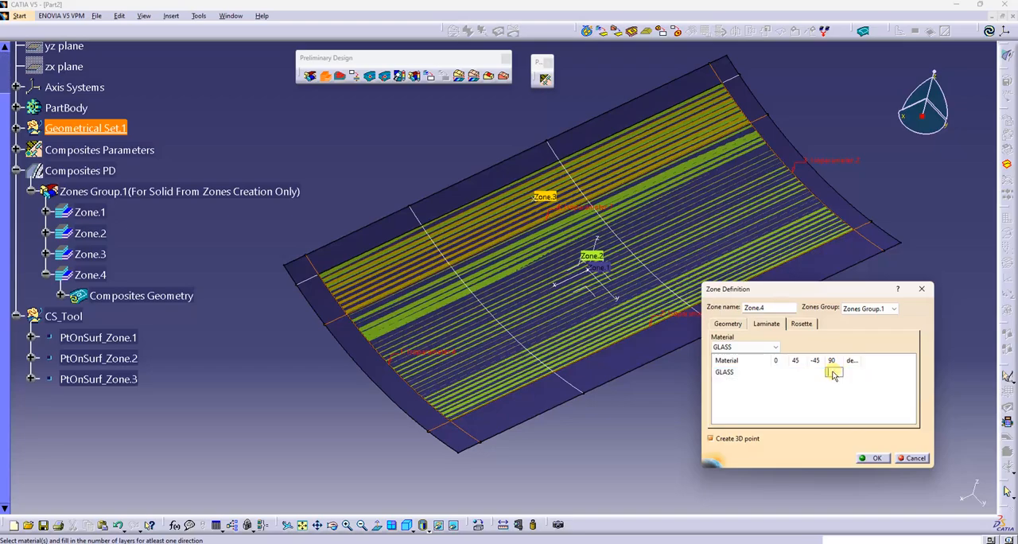
click(876, 458)
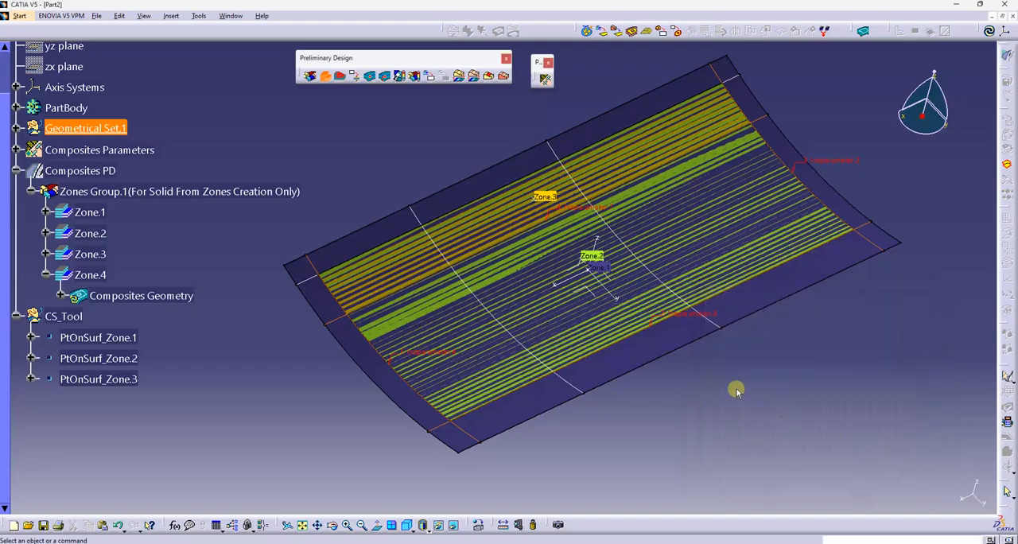
Try to generate a solid from Zones Group.1 with Solid From Zones, using the Solid option
middle_drag(677, 389, 602, 388)
middle_drag(426, 131, 529, 279)
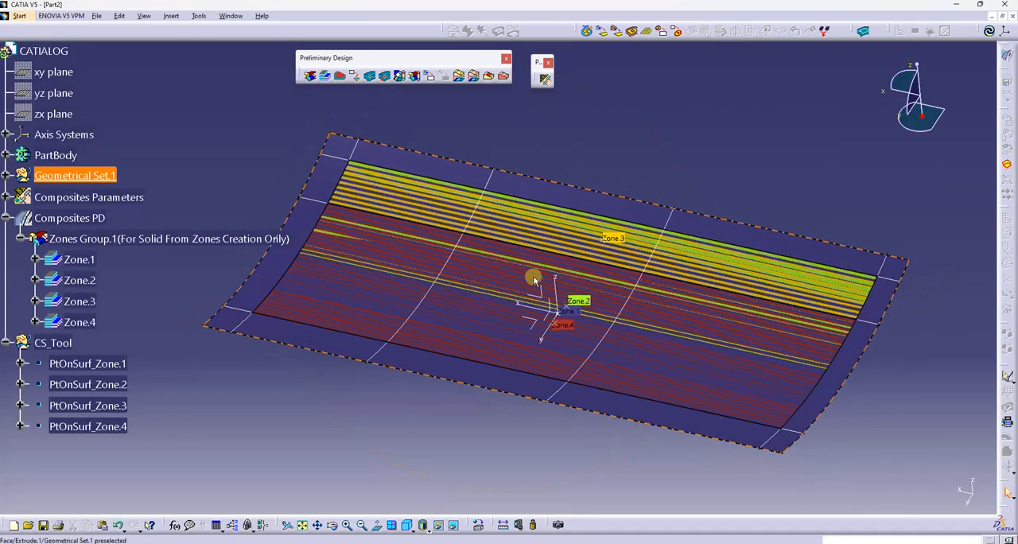
click(459, 76)
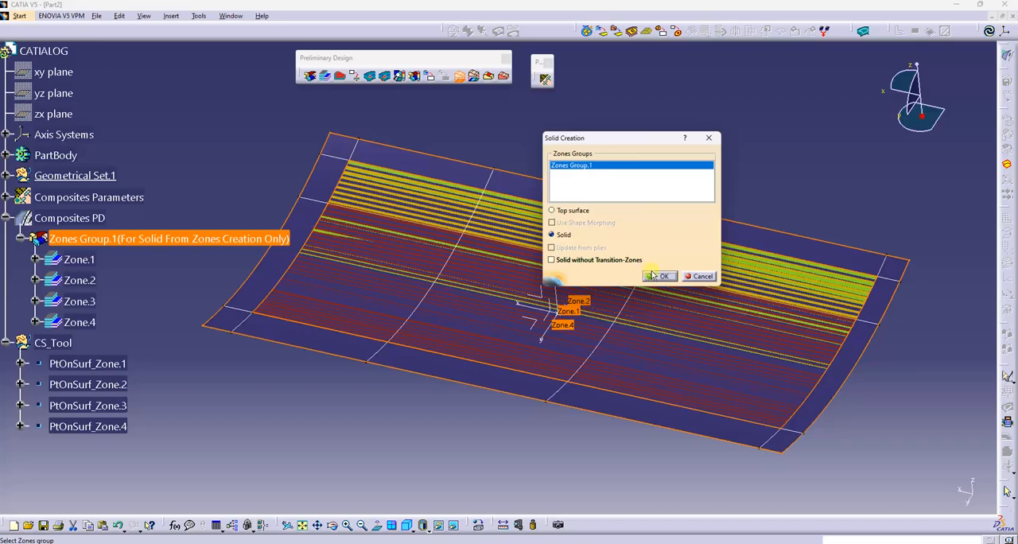
click(652, 276)
click(595, 300)
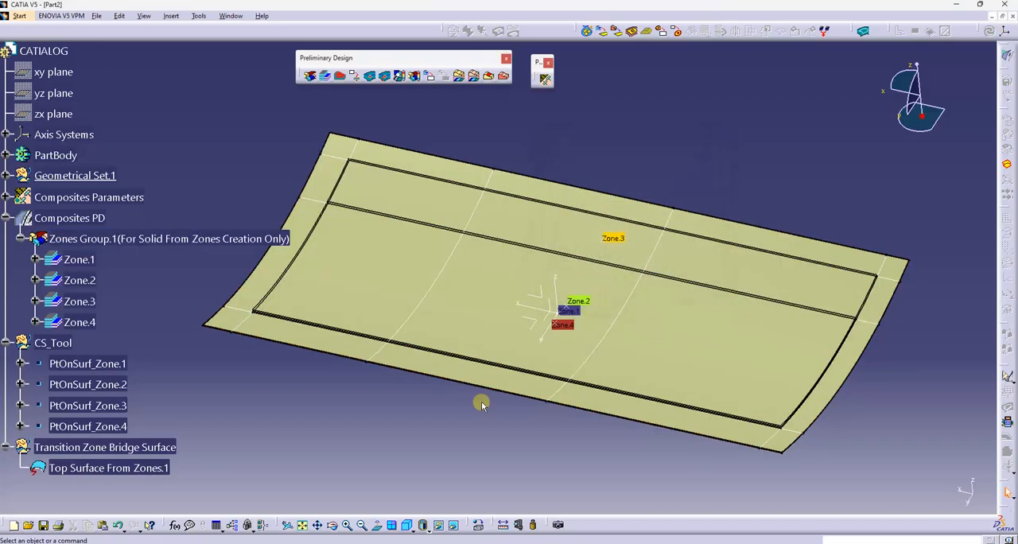
Delete Top Surface From Zones.1 and the Transition Zone Bridge Surface set that contained it
middle_drag(480, 403, 561, 375)
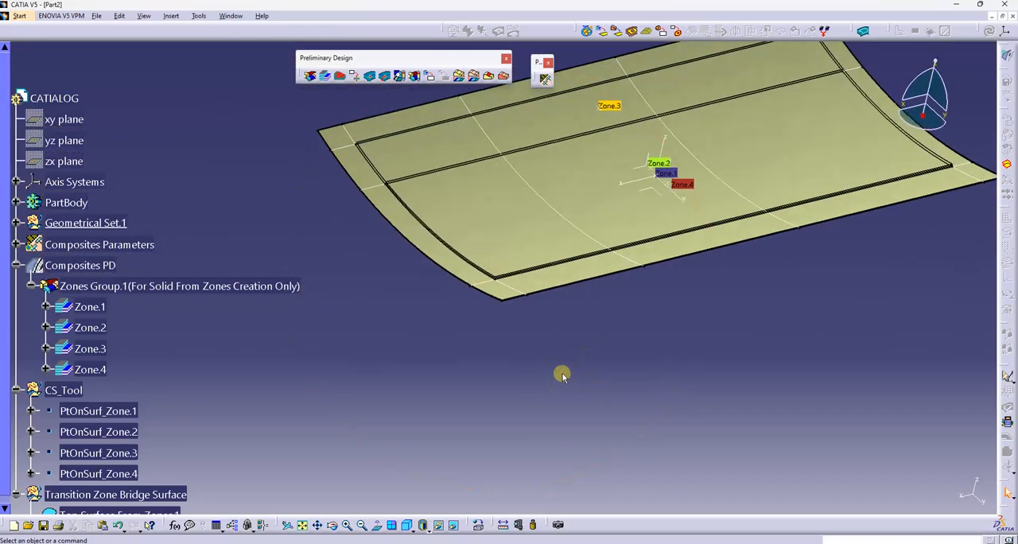
scroll(142, 353, down, 3)
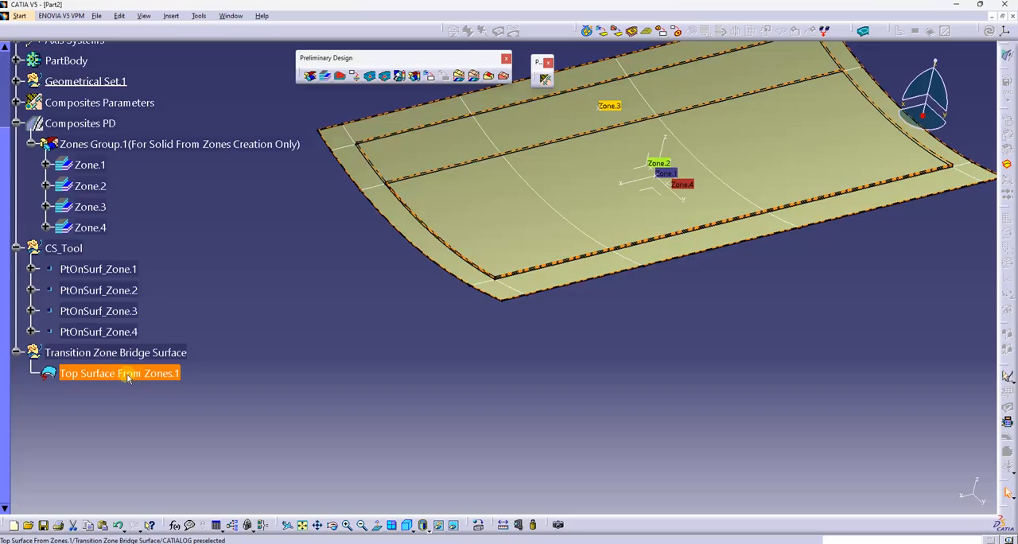
key(Delete)
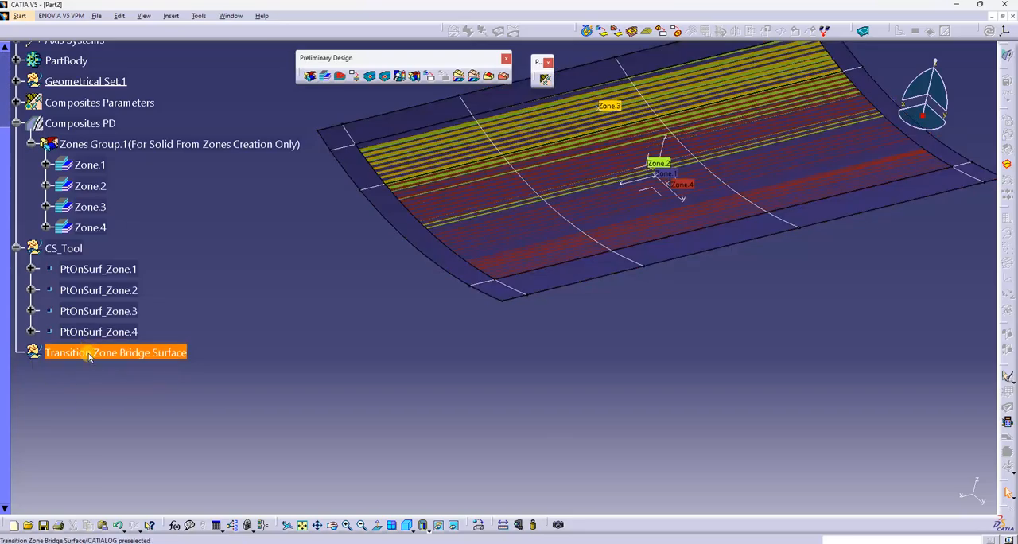
key(Delete)
Turn off the For Solid From Zones Creation Only option in the definition of Zones Group.1
scroll(93, 347, up, 3)
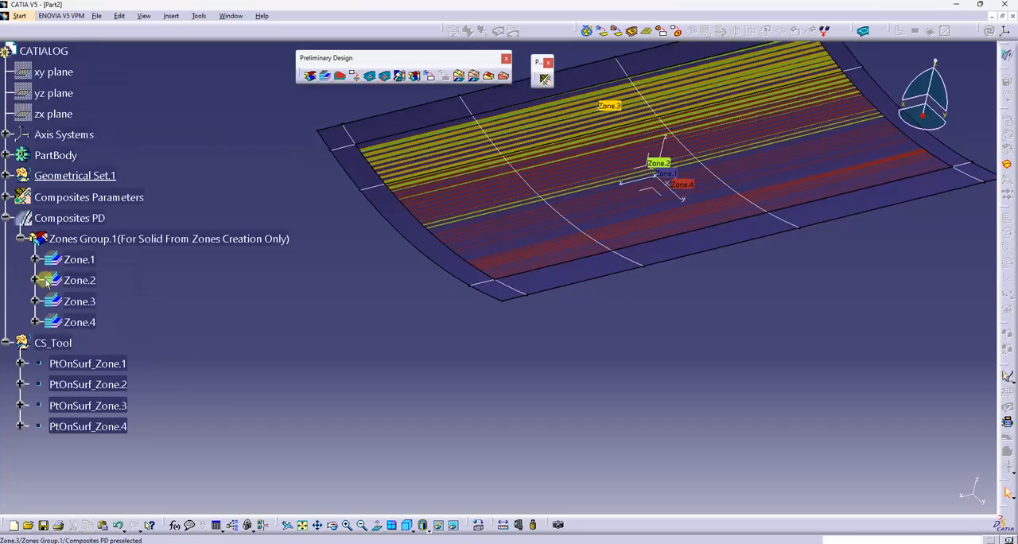
double_click(159, 239)
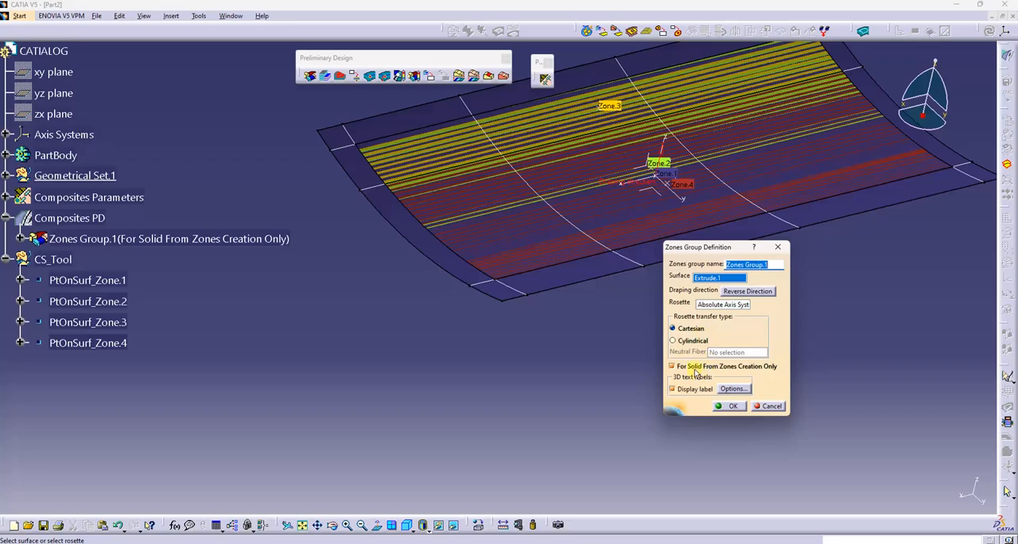
click(731, 406)
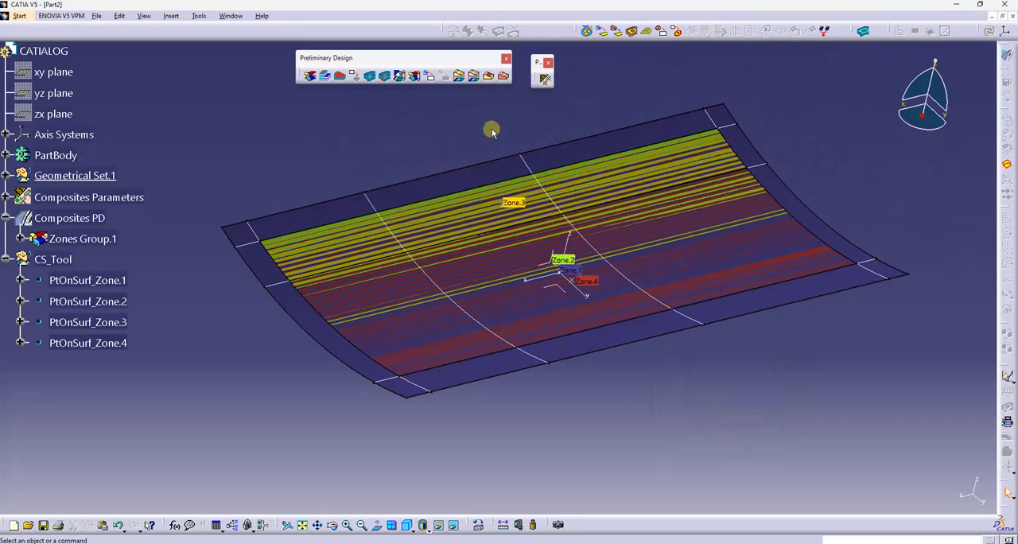
Create a solid from Zones Group.1 with Solid From Zones, using the Solid option with transition zones
click(458, 77)
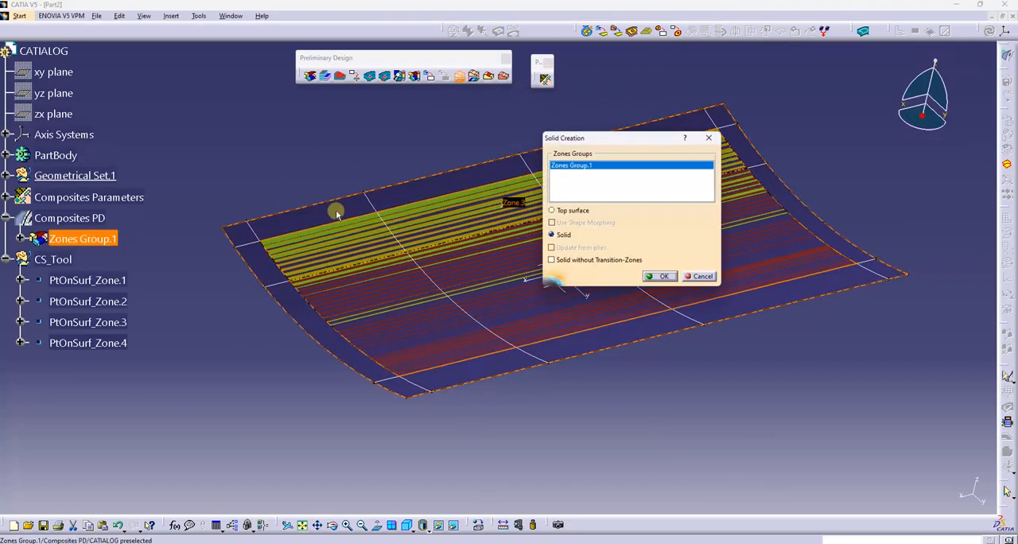
click(581, 167)
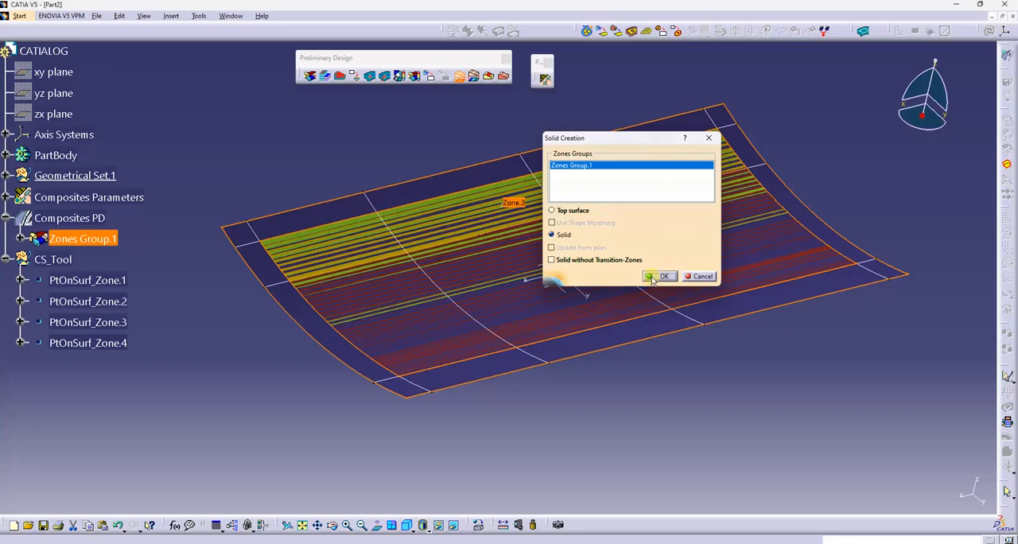
click(652, 278)
Hide Geometrical Set.1 with its surface and isoparametric curves, and examine the solid's stepped thickness from several angles
middle_drag(609, 309, 201, 188)
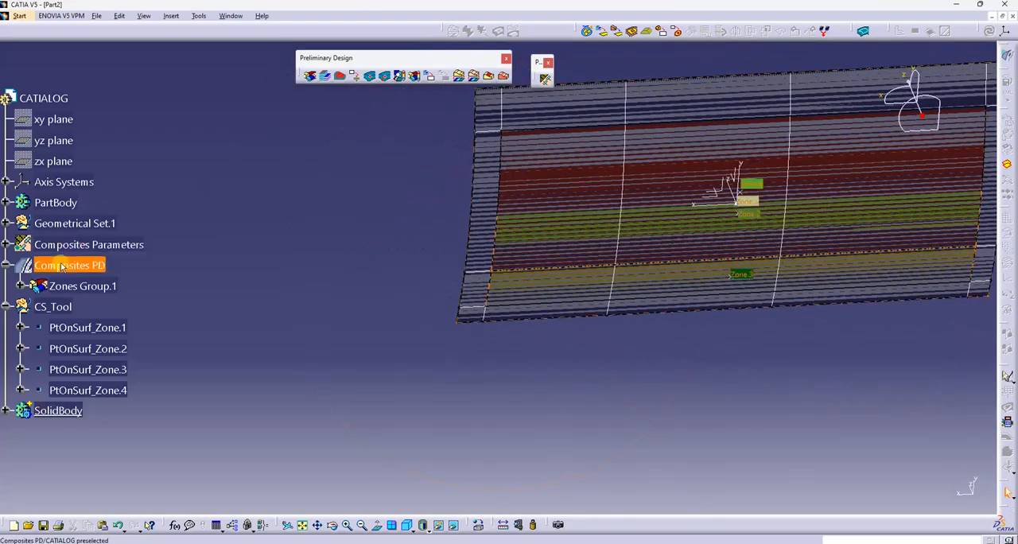
right_click(62, 266)
key(Escape)
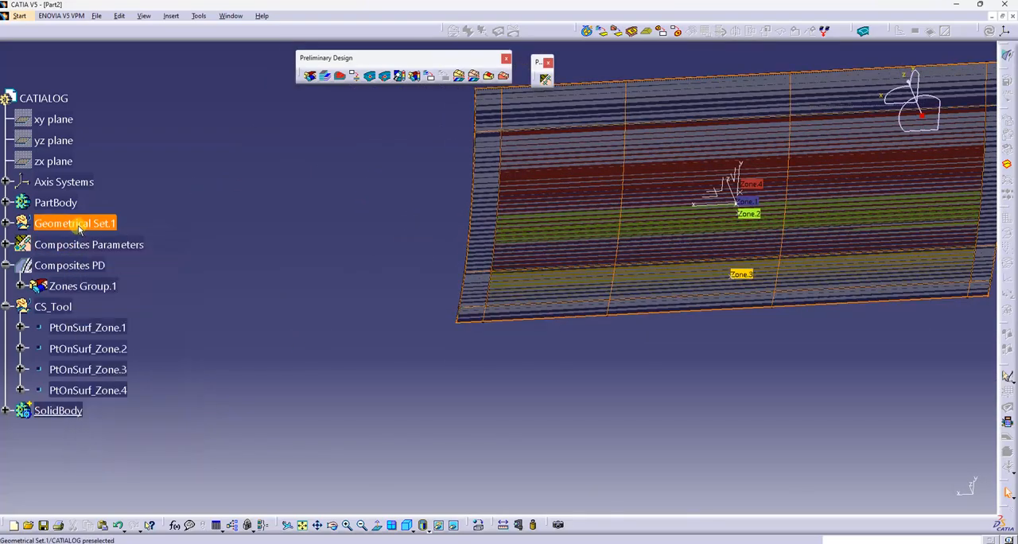
right_click(64, 247)
key(Escape)
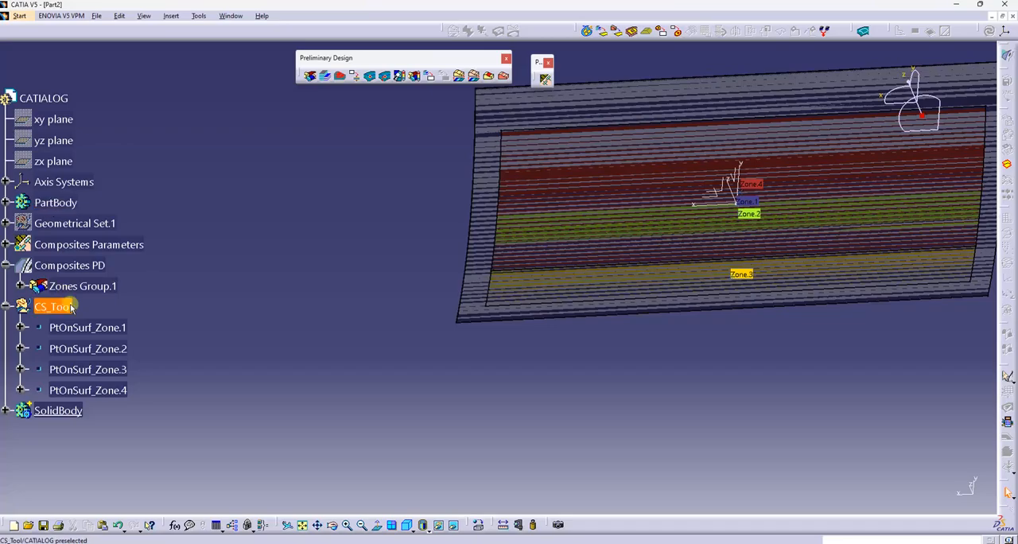
middle_drag(469, 350, 496, 349)
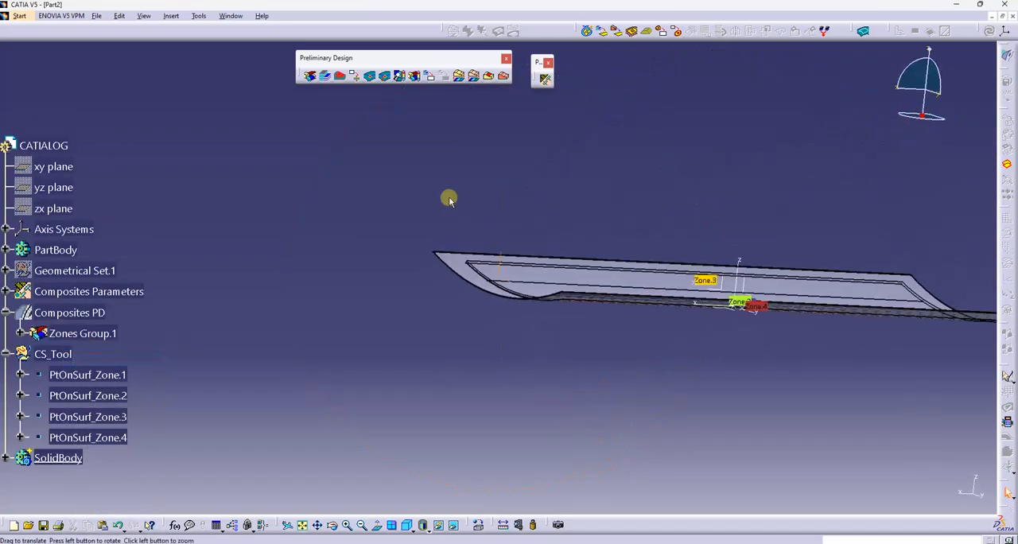
middle_drag(448, 198, 471, 236)
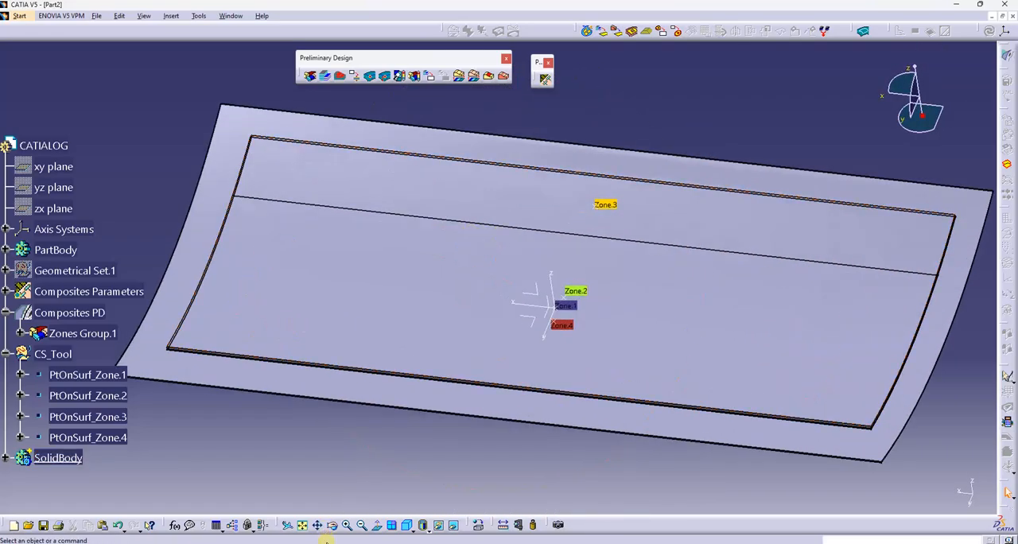